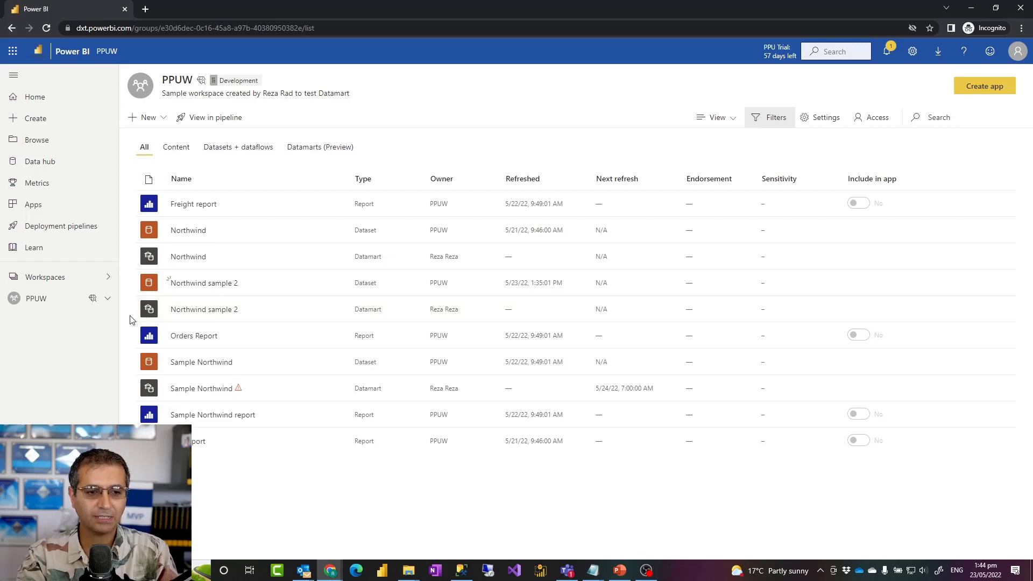
drag(131, 268, 266, 314)
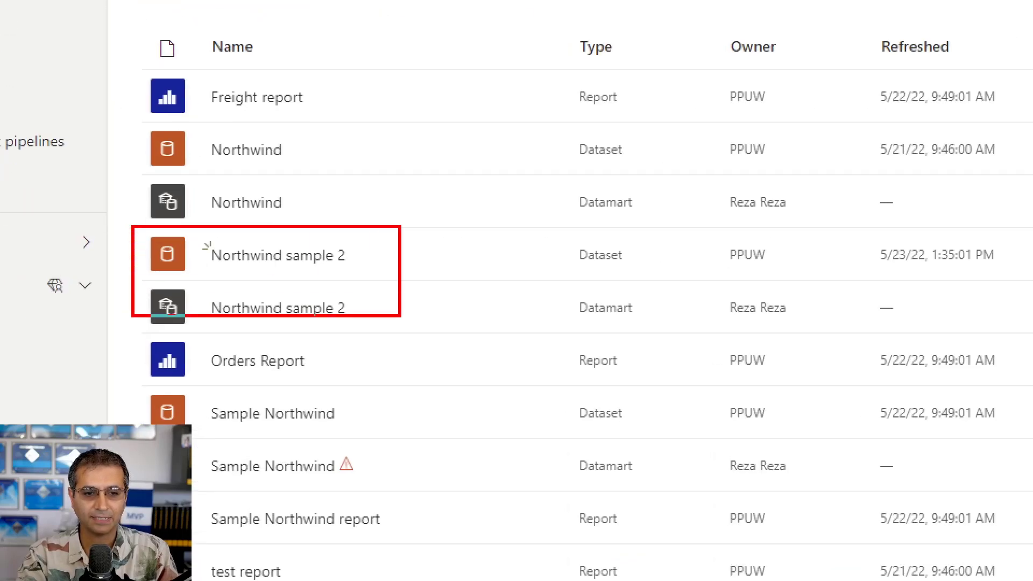
drag(401, 316, 424, 331)
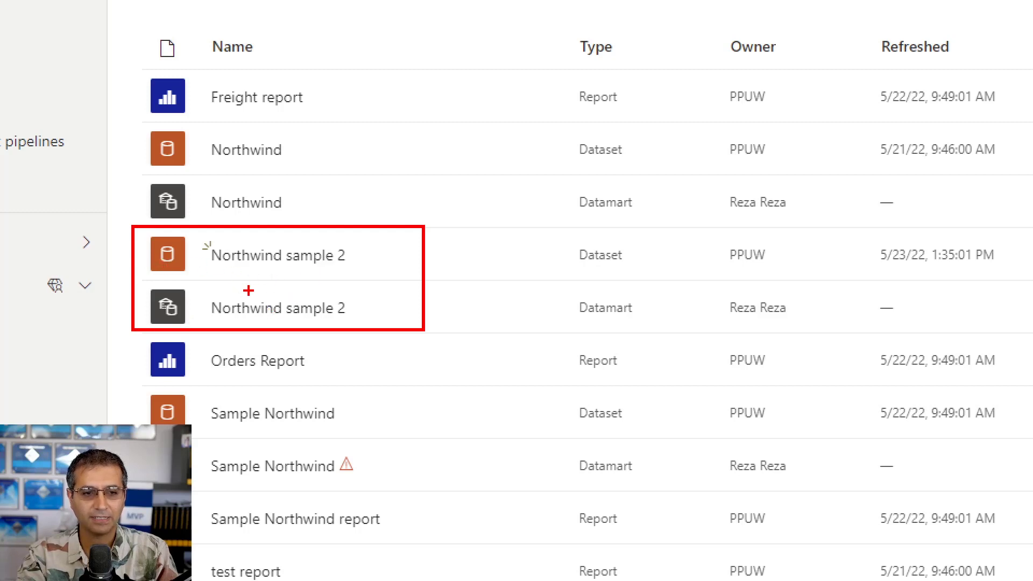
drag(125, 121, 319, 221)
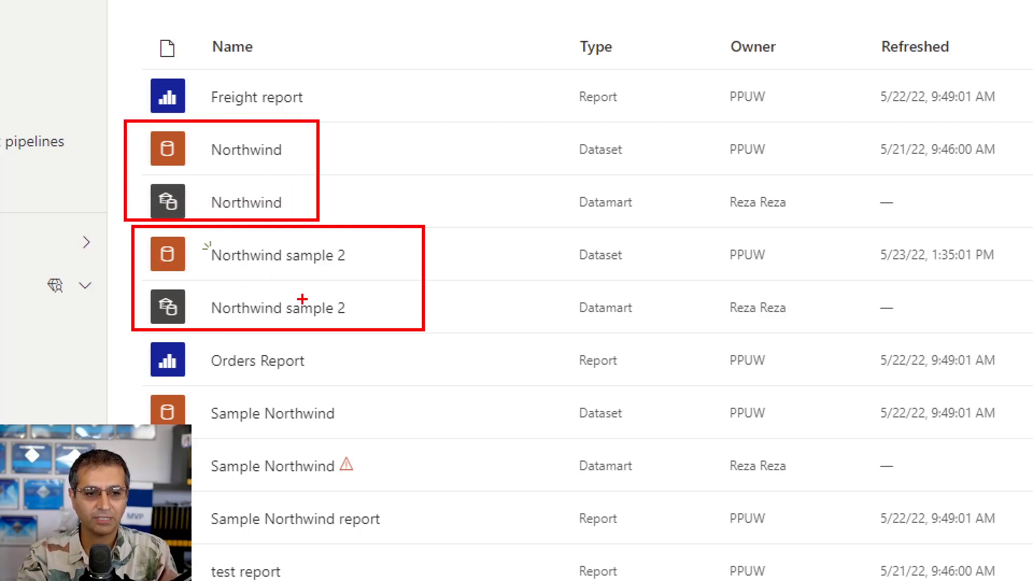
mouse_move(126, 391)
mouse_down()
mouse_move(369, 427)
mouse_move(398, 490)
mouse_up()
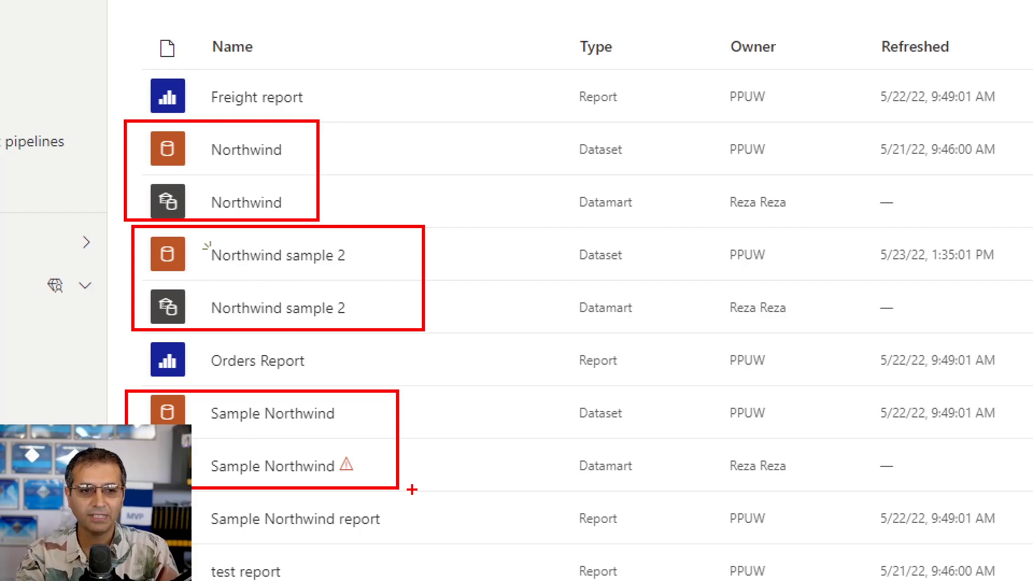
key(Escape)
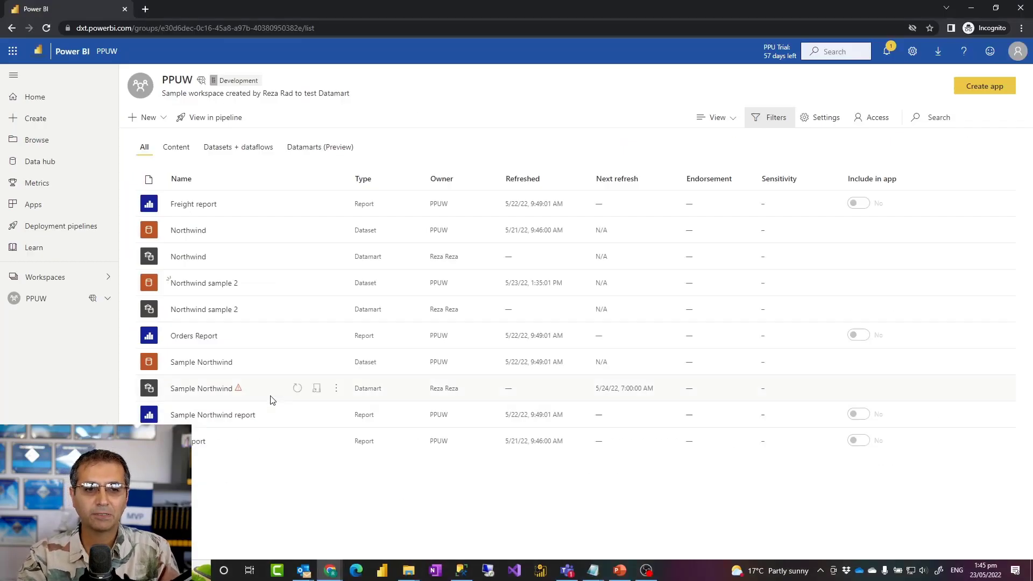
Open the Northwind sample 2 dataset's details page from the Data hub, showing its five tables.
click(222, 283)
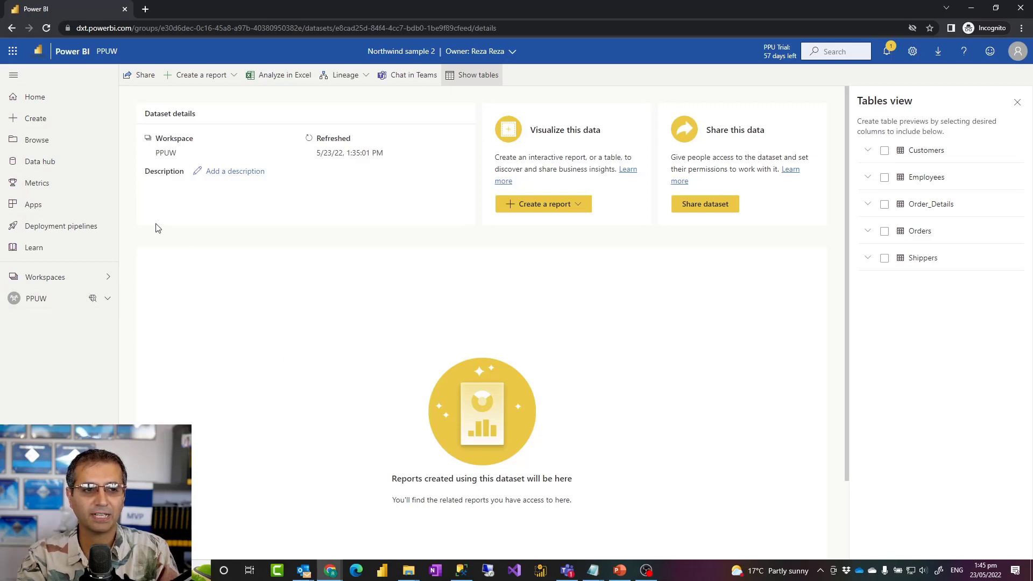
click(36, 164)
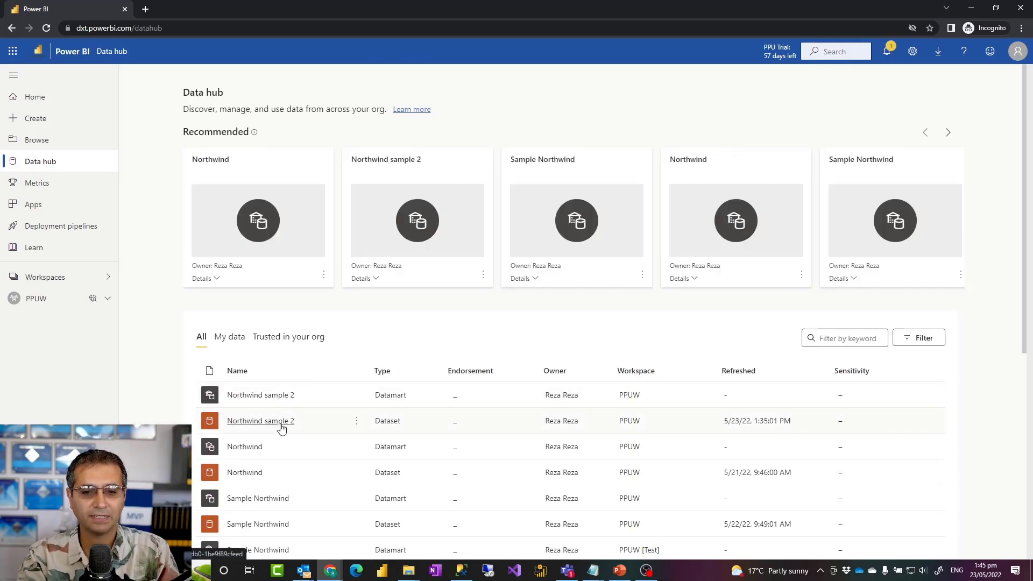
click(281, 423)
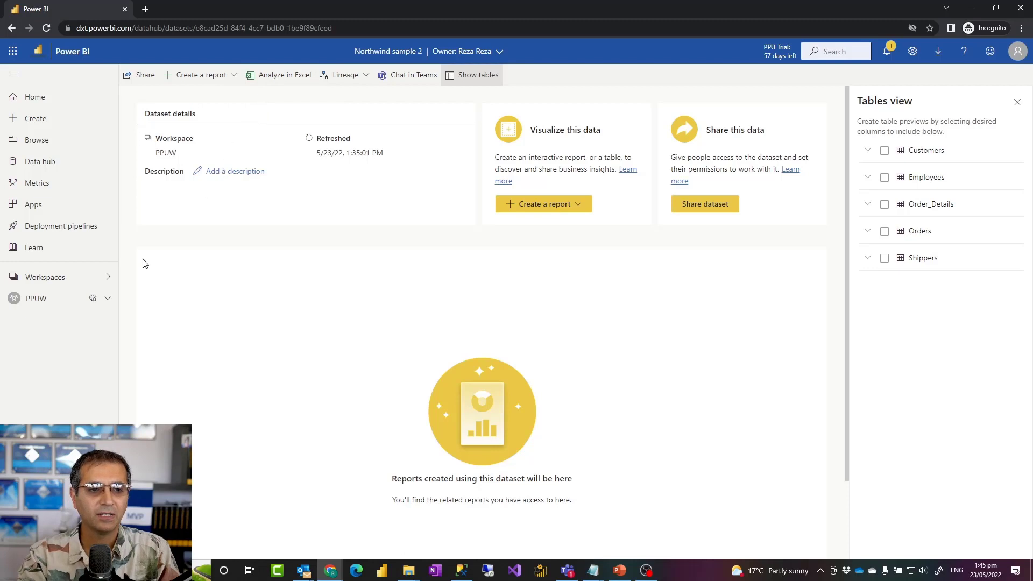
Open Settings for the Northwind sample 2 datamart from its More options menu in the PPUW workspace.
click(37, 299)
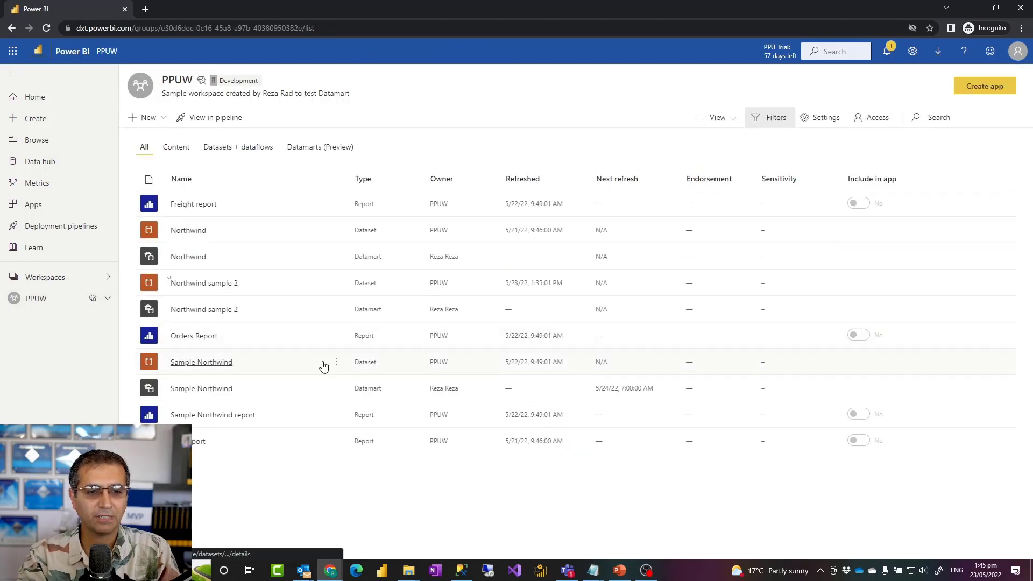
click(336, 285)
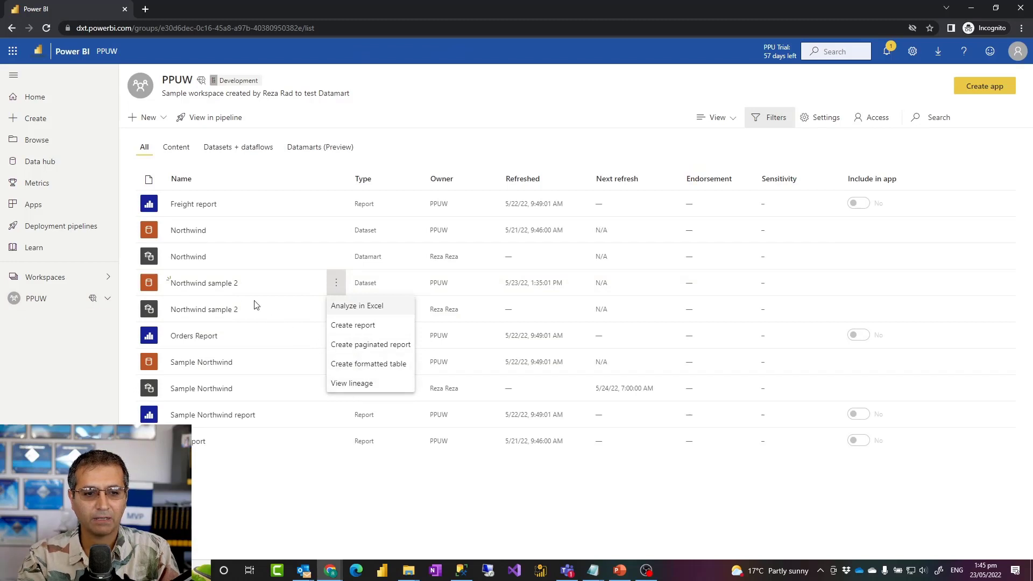
click(337, 286)
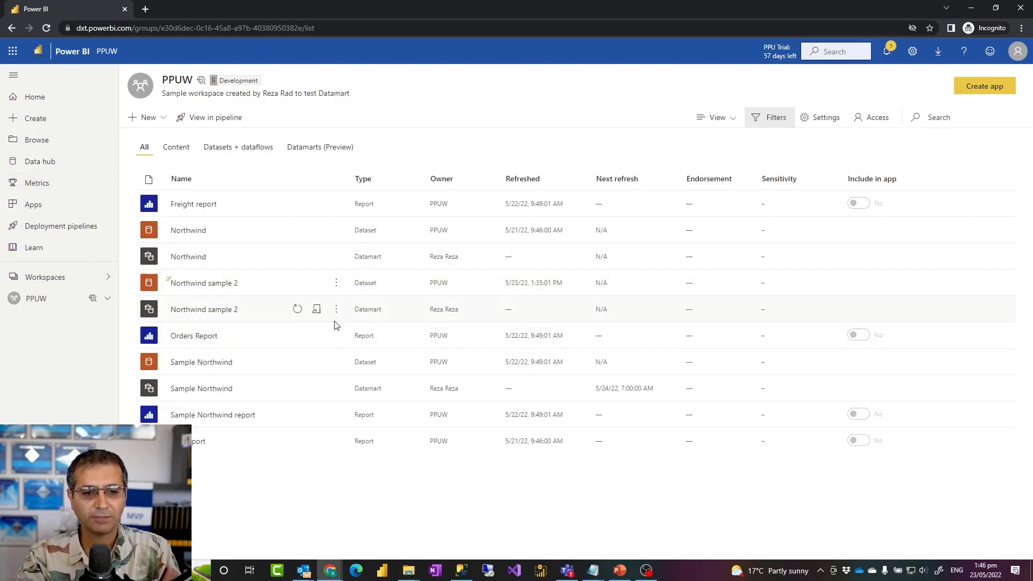
click(336, 310)
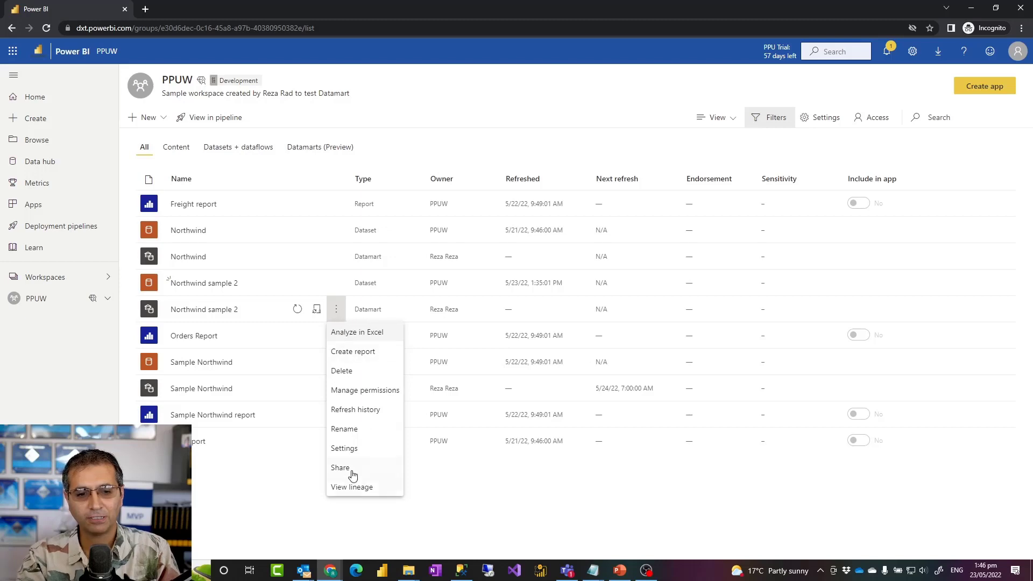
click(348, 449)
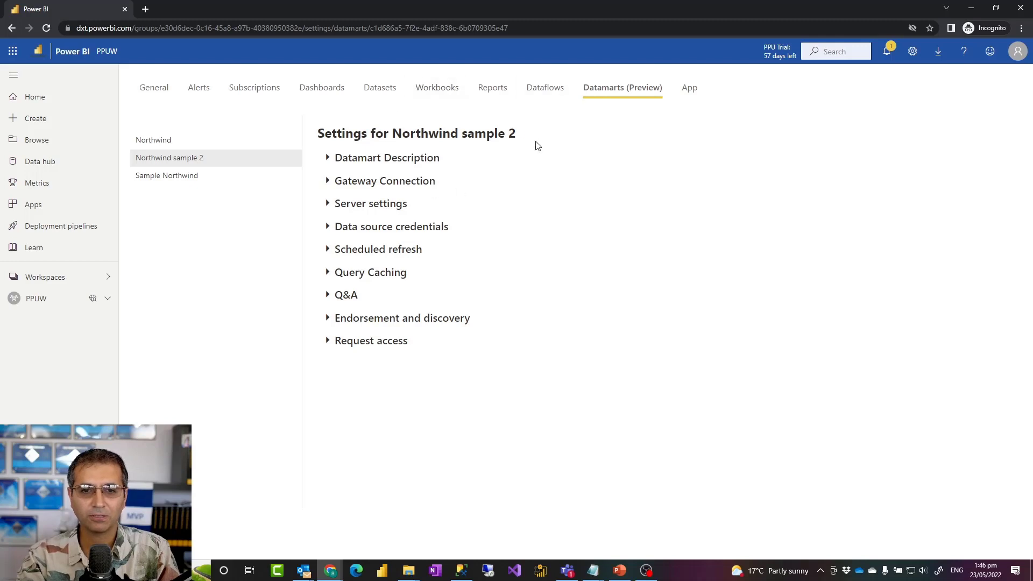
Expand the datamart's Server settings to reveal its connection string and Copy button.
click(330, 206)
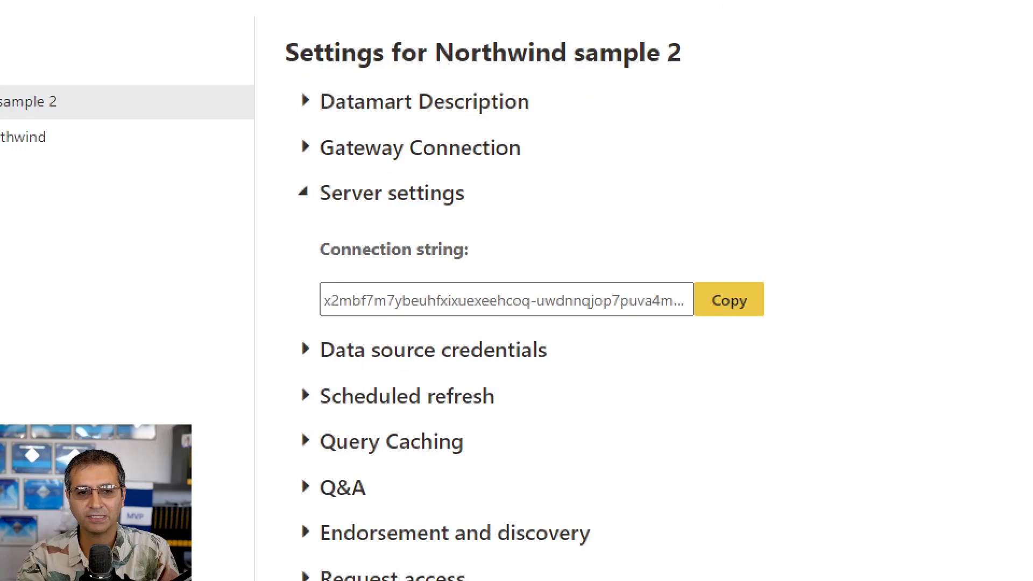
drag(312, 197, 521, 253)
mouse_move(696, 292)
mouse_down()
mouse_move(861, 340)
mouse_move(797, 339)
mouse_up()
key(Escape)
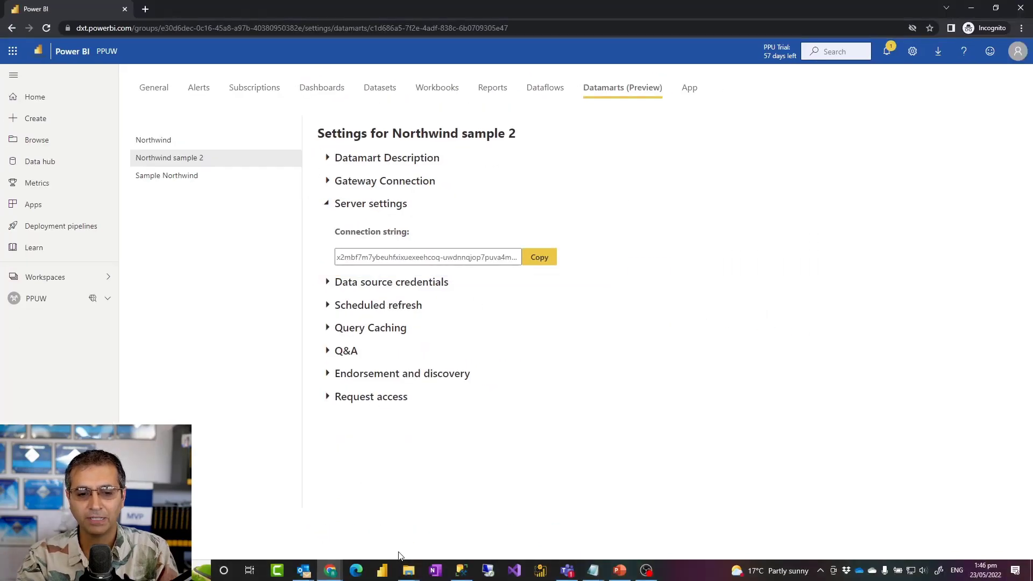
In SSMS, review the Database Engine Connect to Server dialog's sign-in user, then cancel it.
click(461, 571)
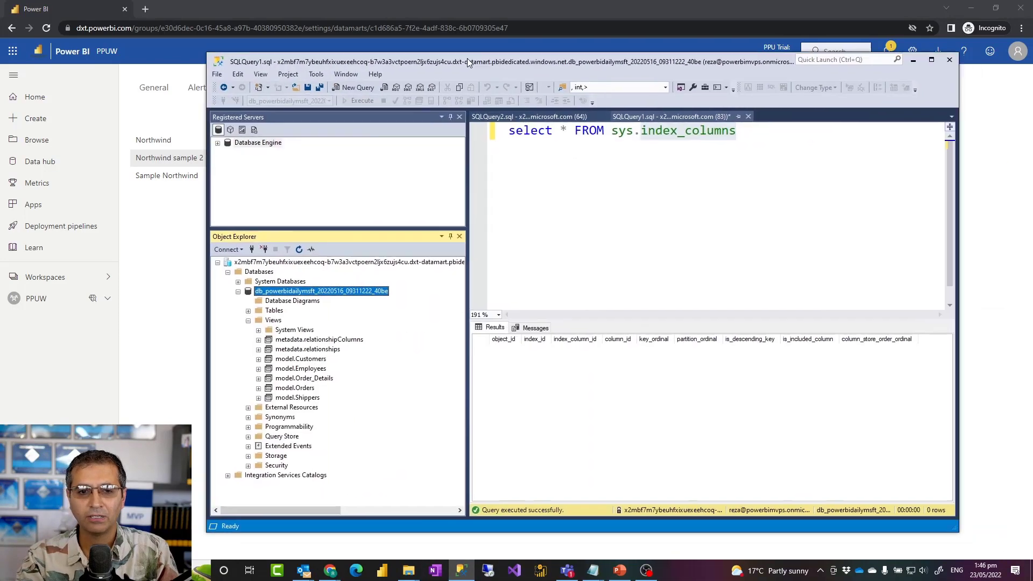
drag(432, 57, 407, 57)
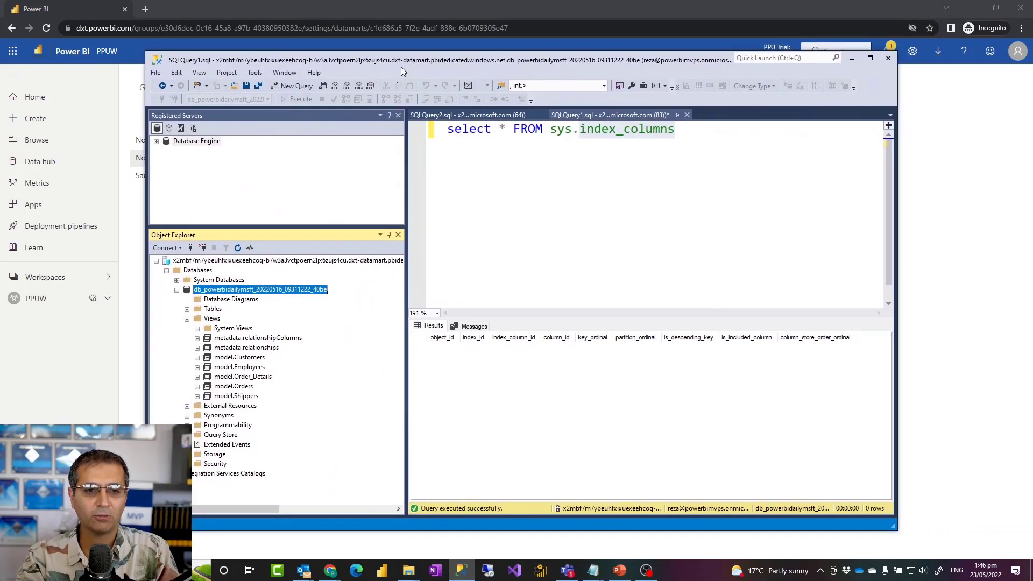
click(496, 258)
click(166, 248)
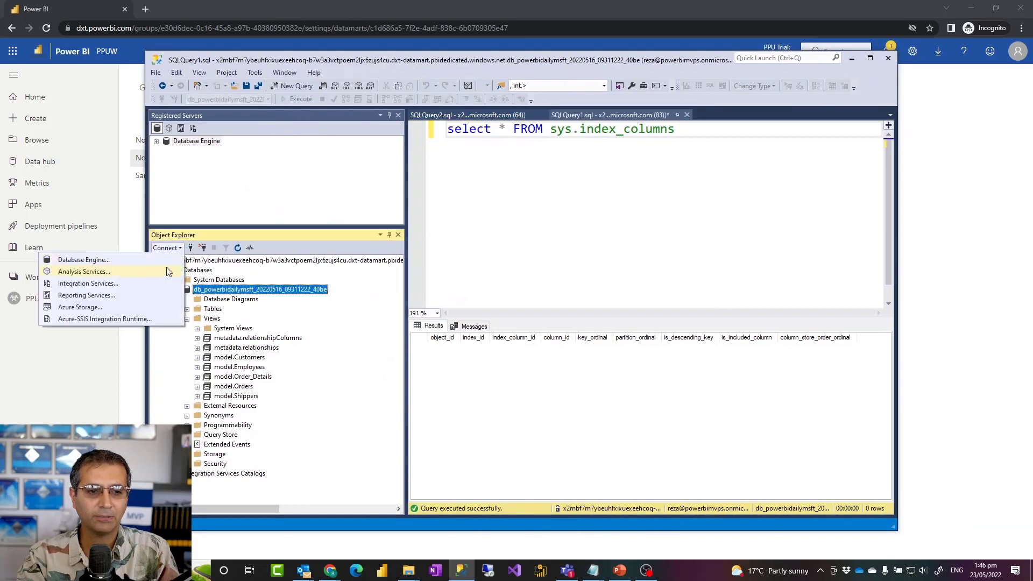
click(83, 260)
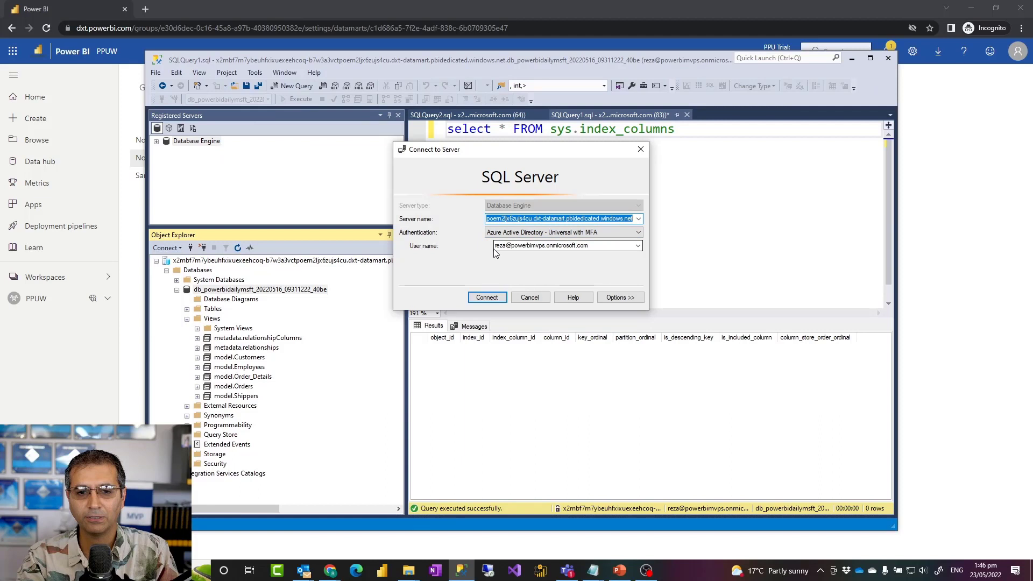
click(549, 246)
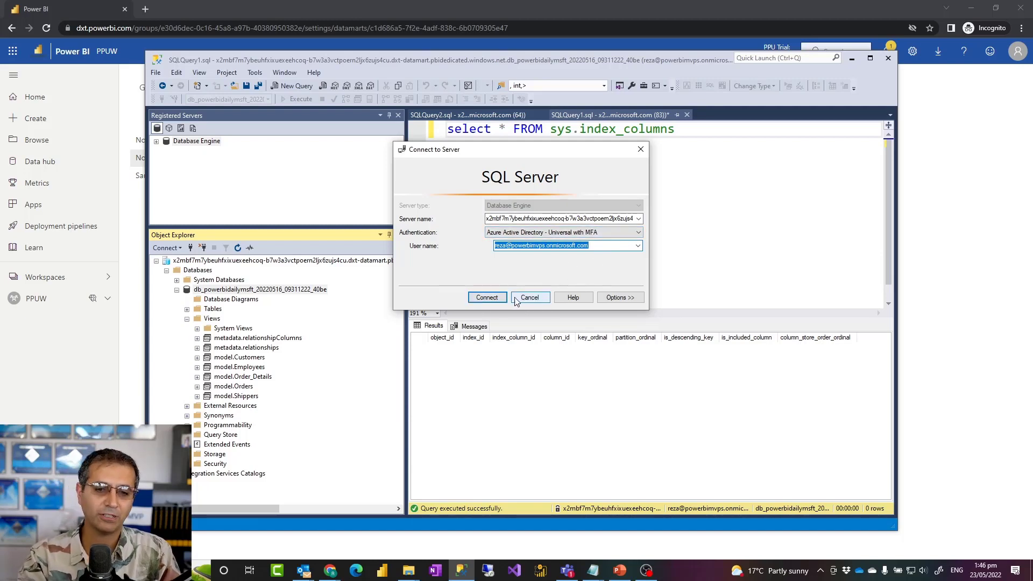
click(532, 299)
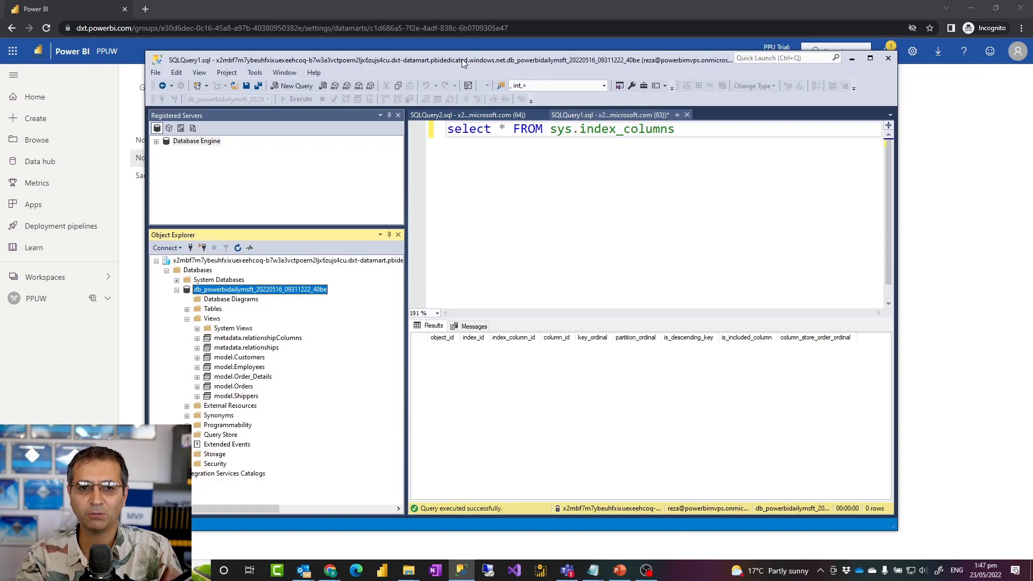
Expand the Tables folder under the datamart database in Object Explorer.
drag(460, 58, 499, 56)
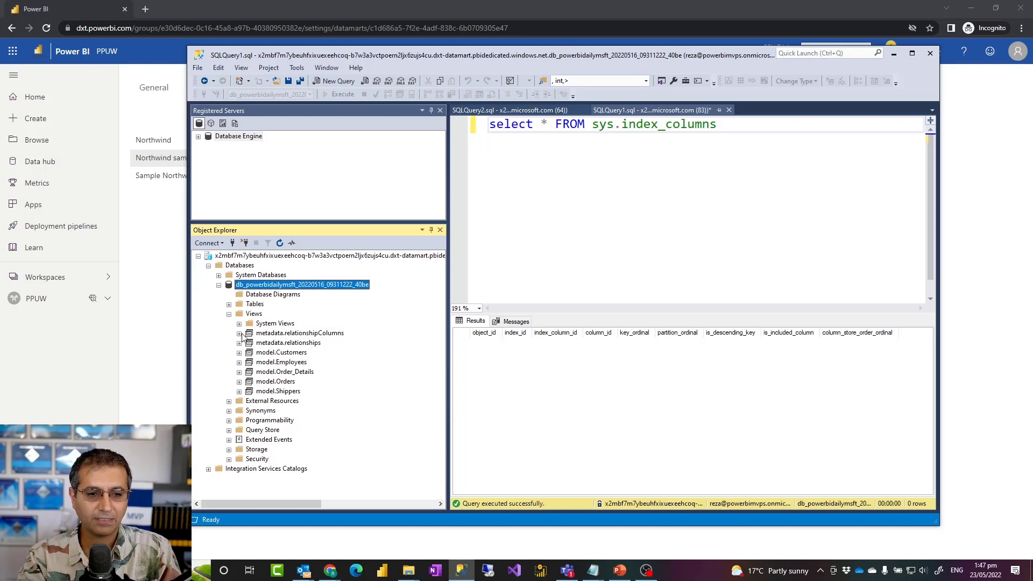
click(228, 304)
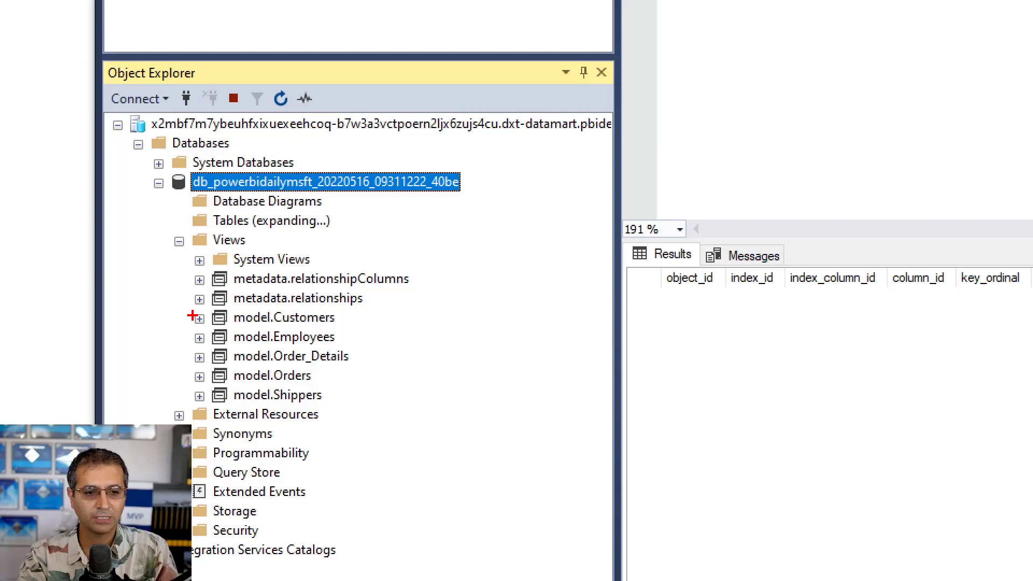
drag(179, 307, 375, 413)
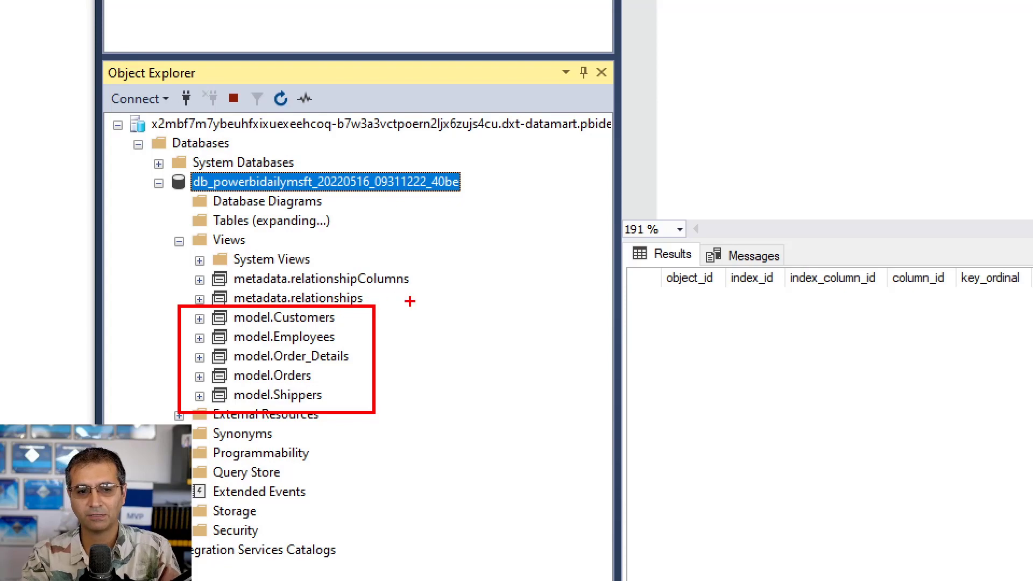
key(Escape)
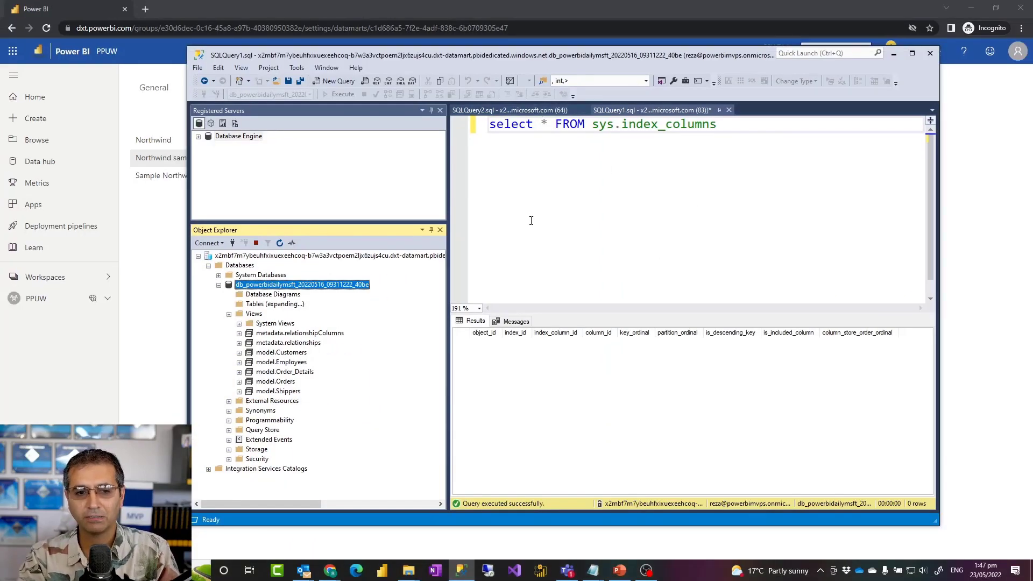
Change the query to select * FROM model.Customers and execute it.
click(581, 227)
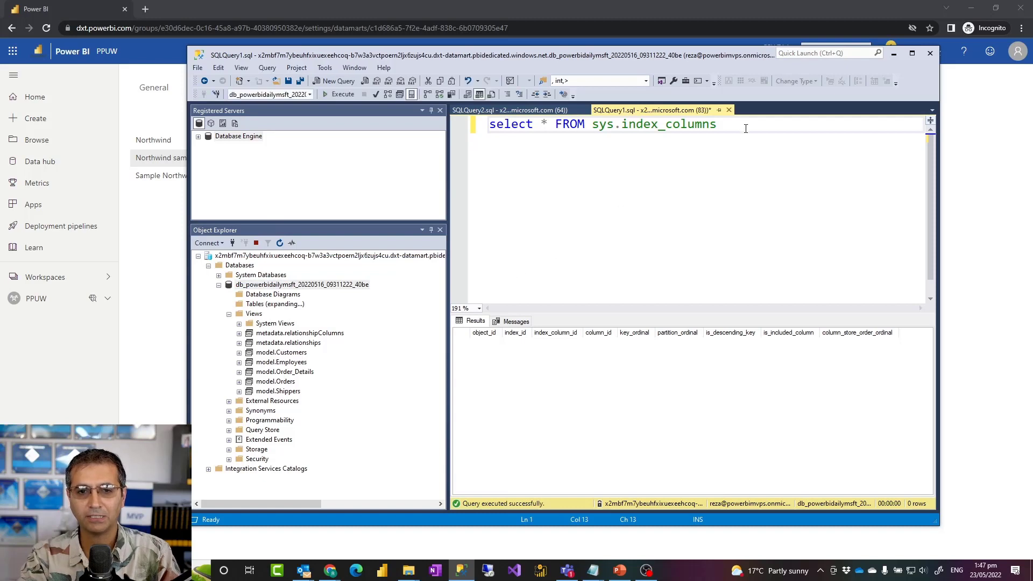
drag(746, 128, 592, 129)
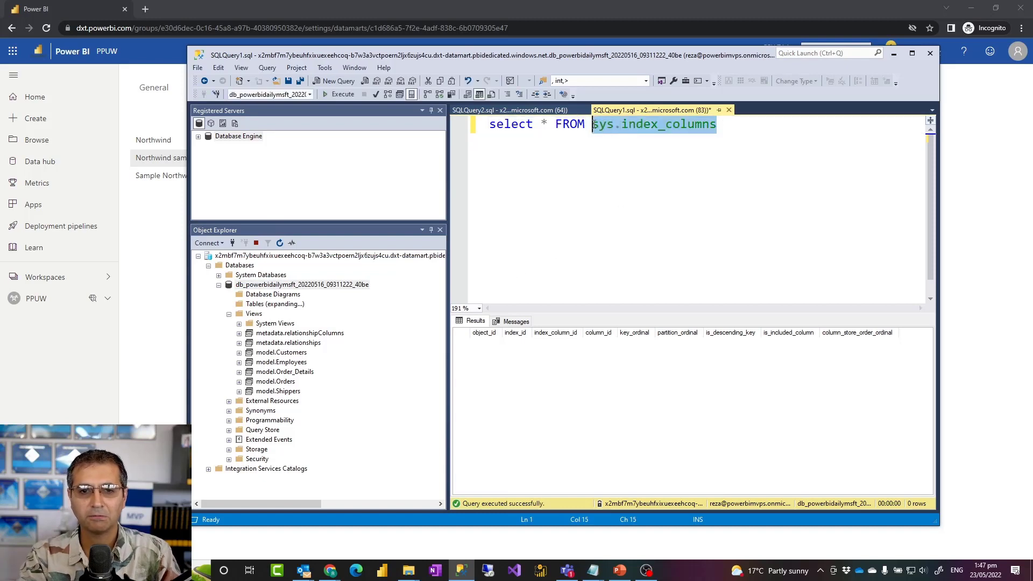
text(model)
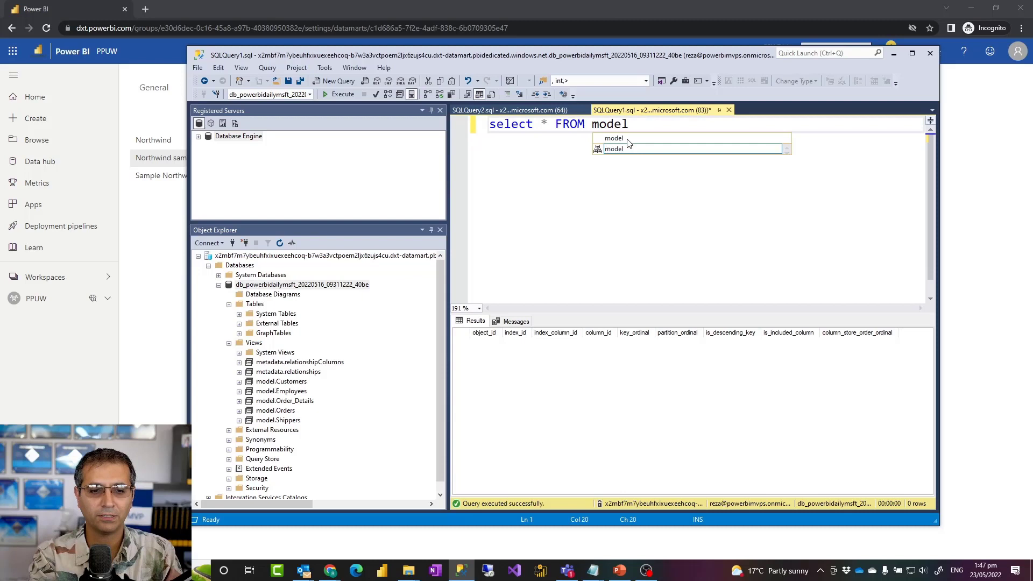
text(.Customers)
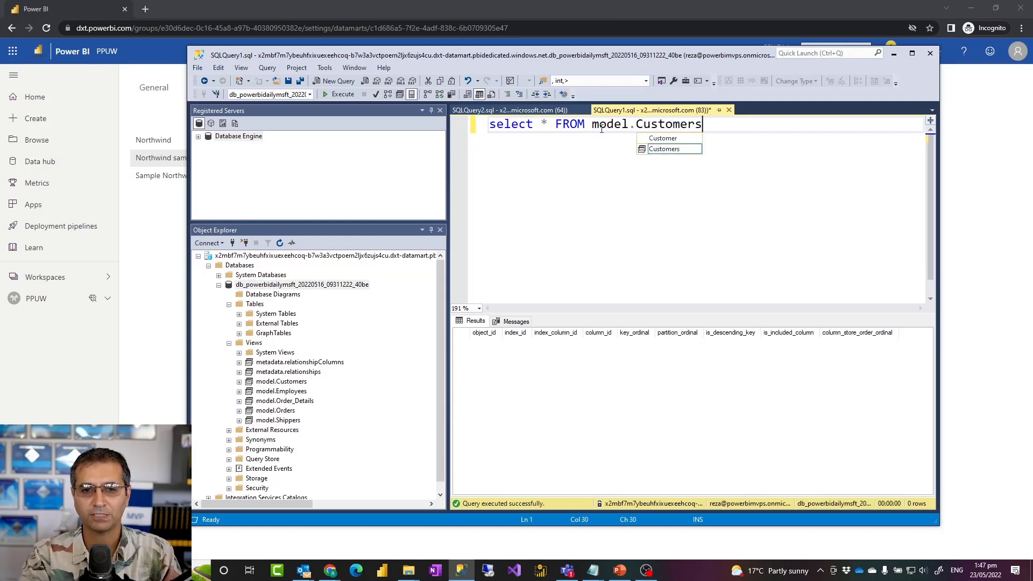
click(330, 95)
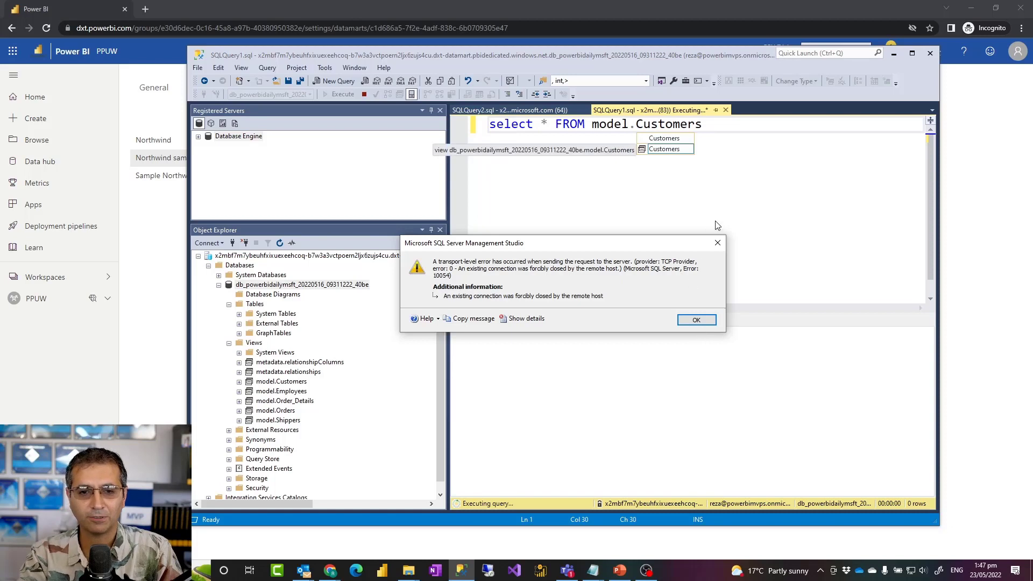
Dismiss the error, copy the query line, and reconnect the server to select the datamart database.
click(717, 243)
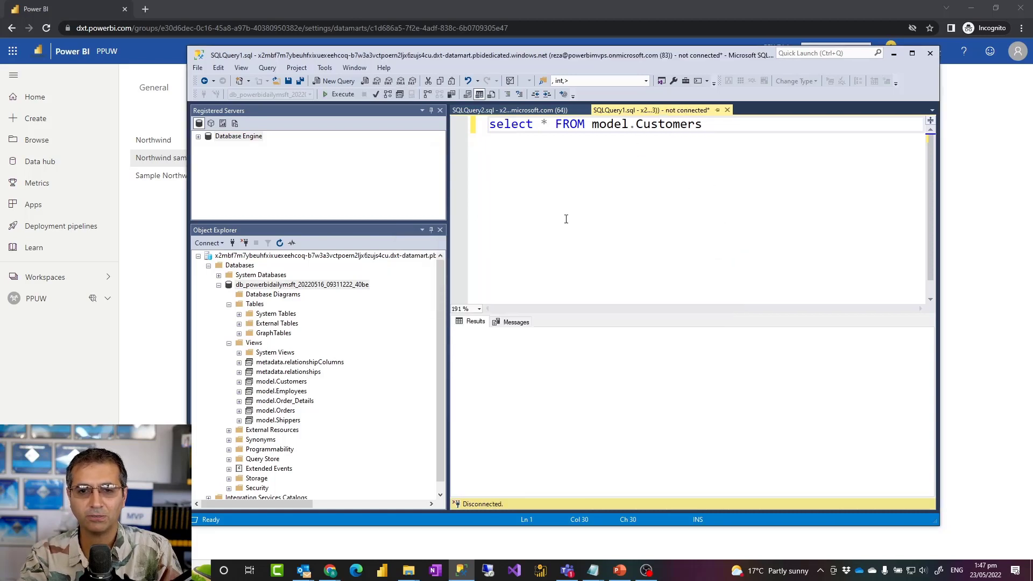
click(237, 257)
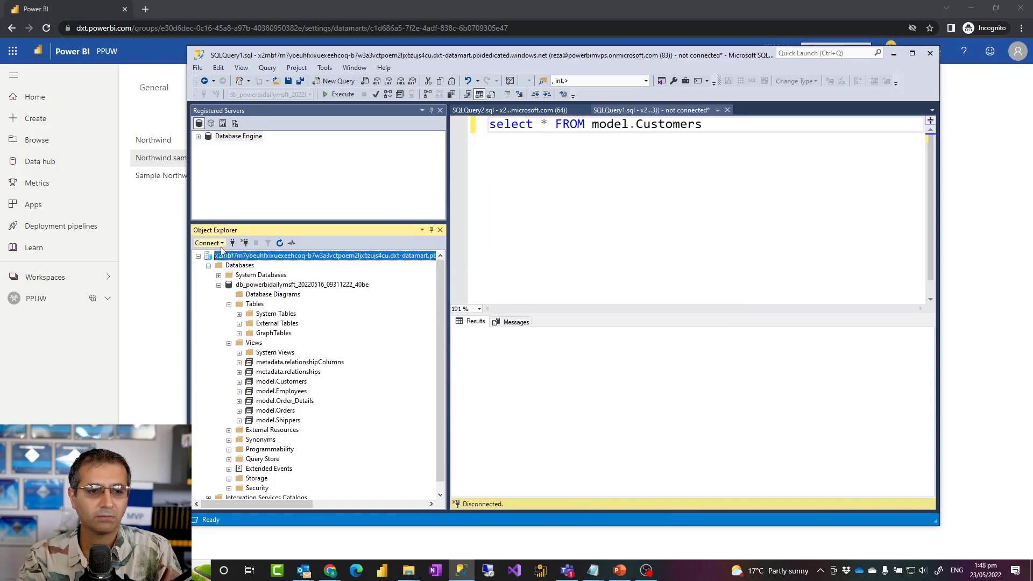
click(280, 243)
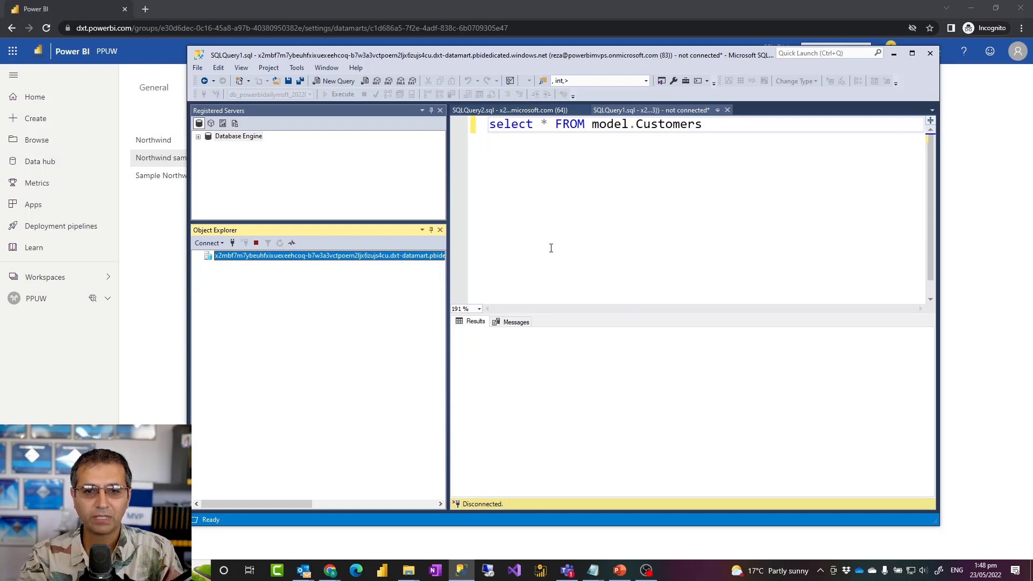
click(711, 128)
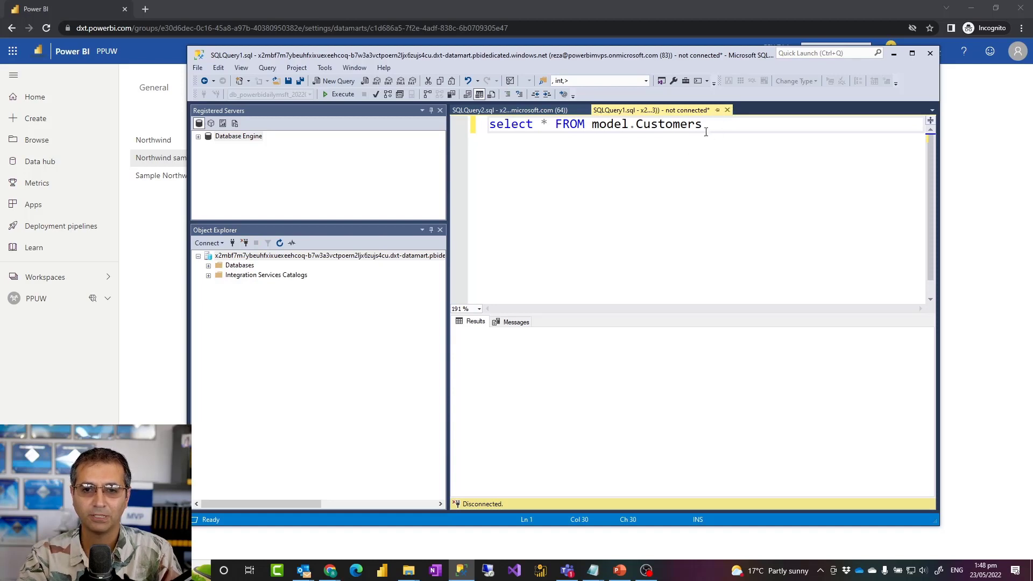
drag(703, 124, 418, 141)
key(ctrl+c)
click(208, 265)
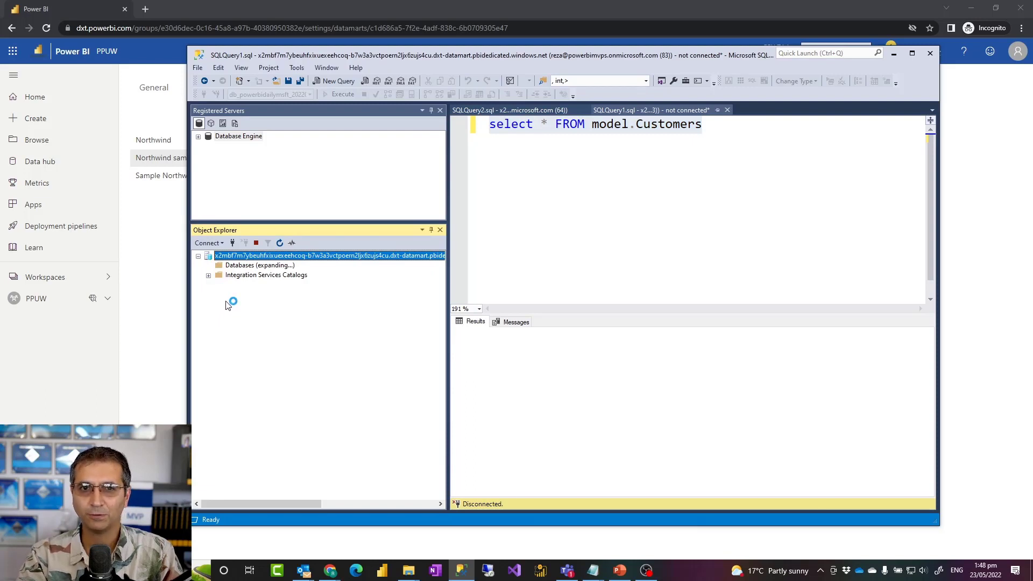
click(238, 284)
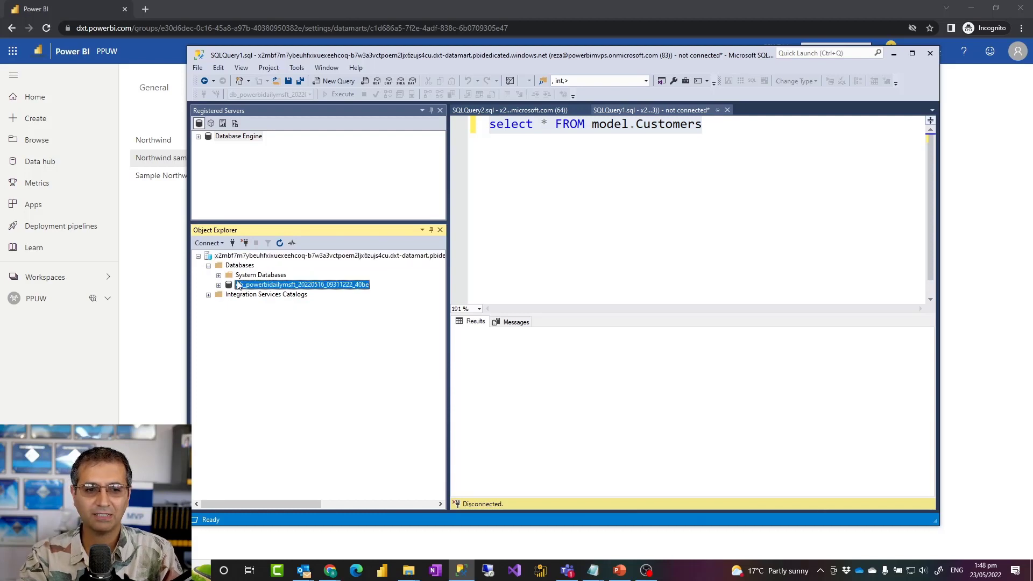
Paste and run the model.Customers query in a new query window, returning 91 rows.
click(313, 82)
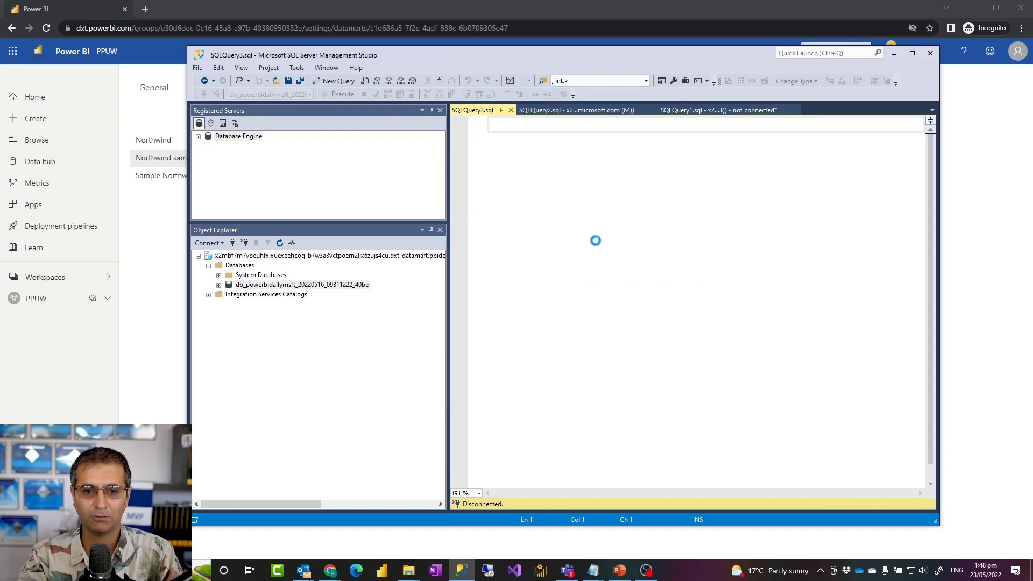
key(ctrl+v)
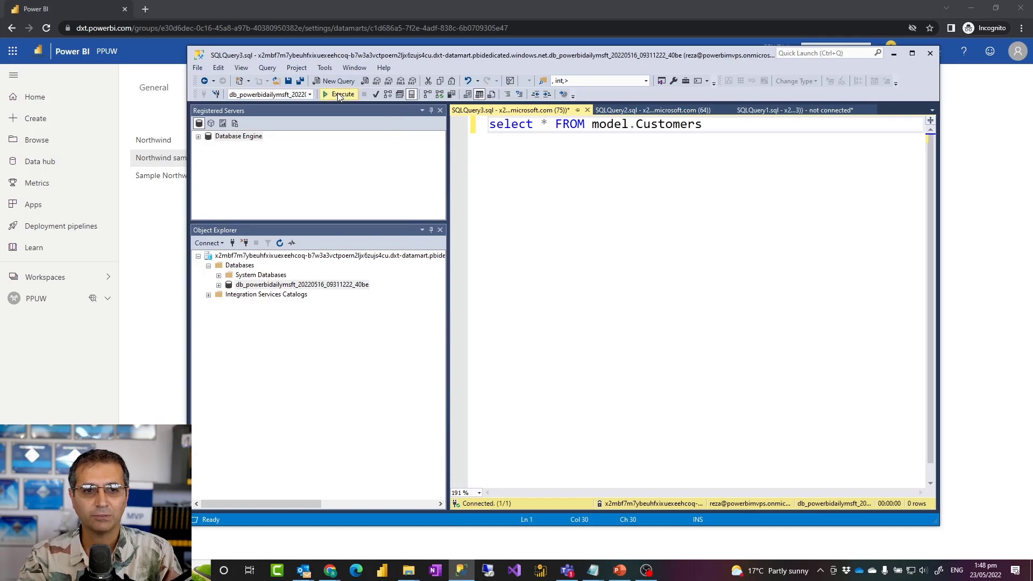
click(338, 95)
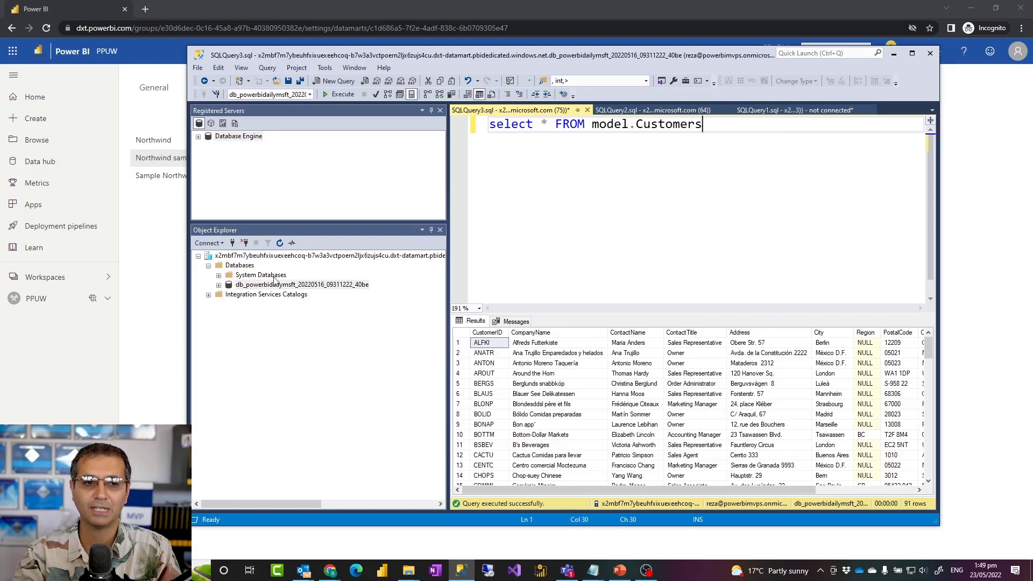
click(165, 278)
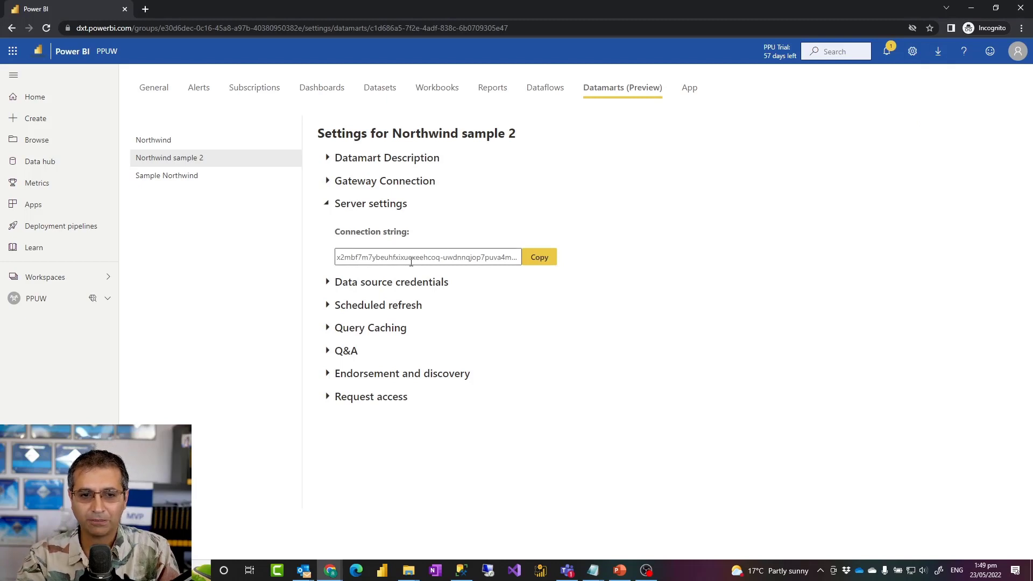
Copy the Northwind sample 2 dataset's powerbi:// connection string from its Server settings.
click(380, 90)
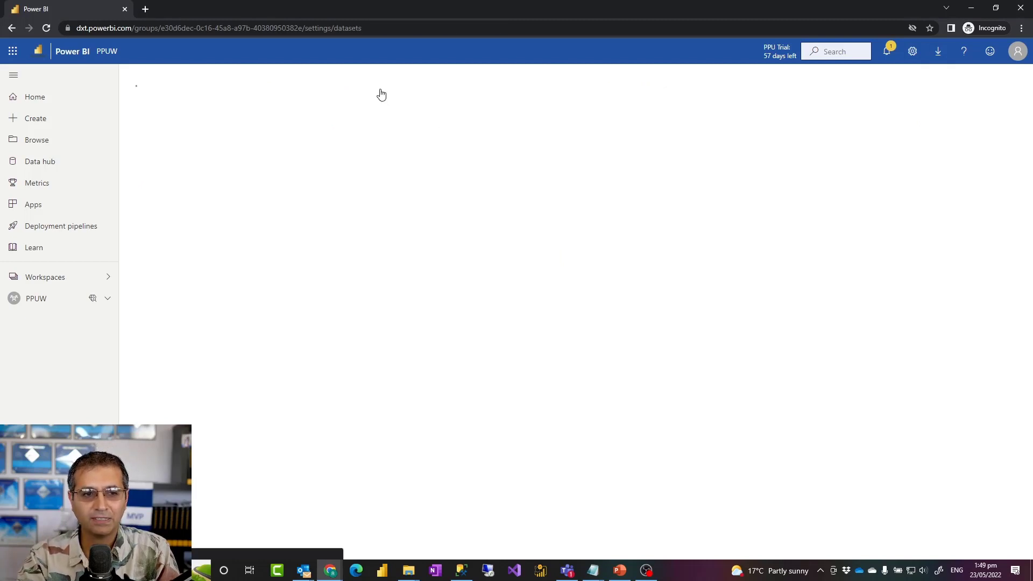
click(192, 160)
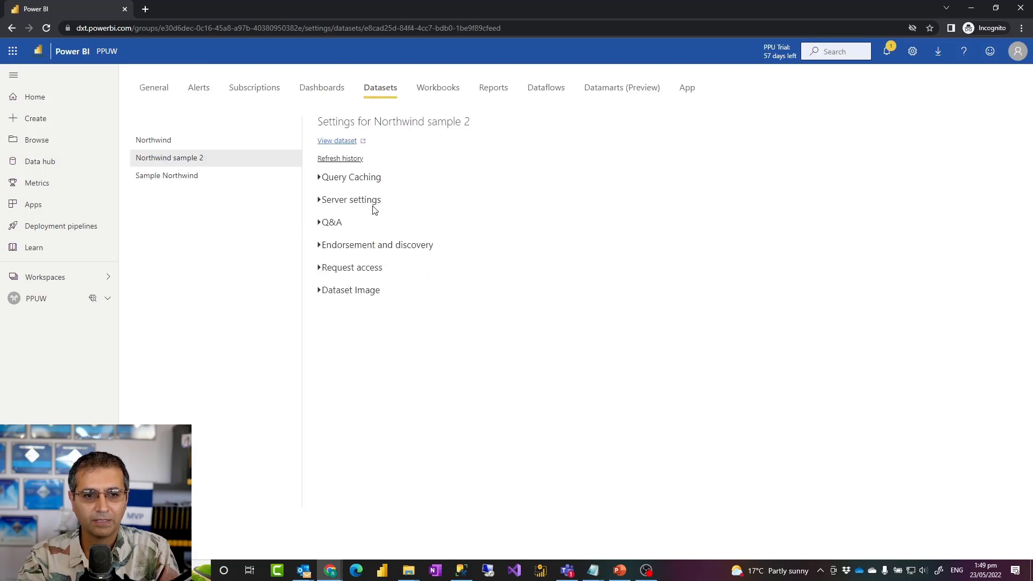
click(319, 201)
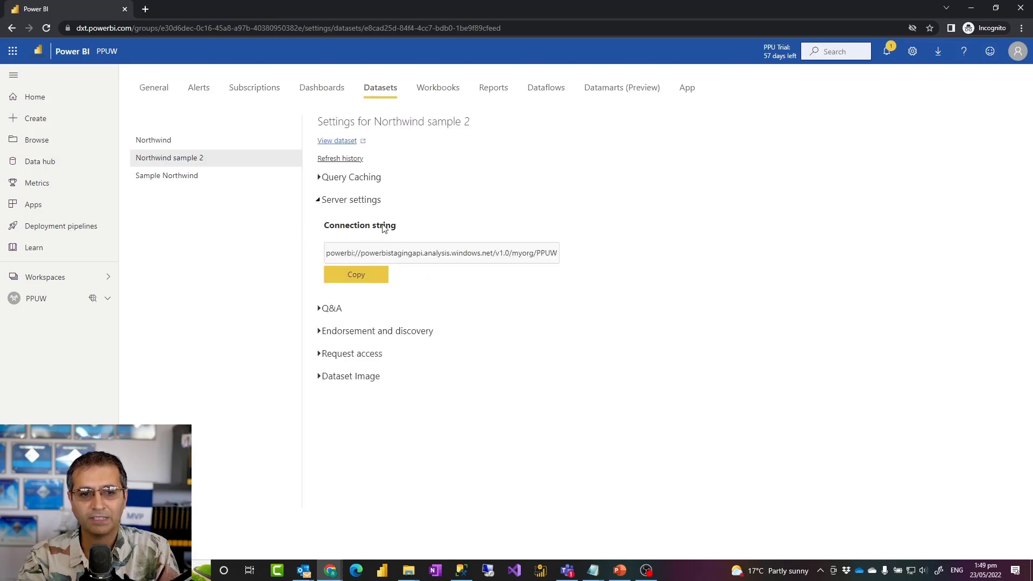
click(337, 269)
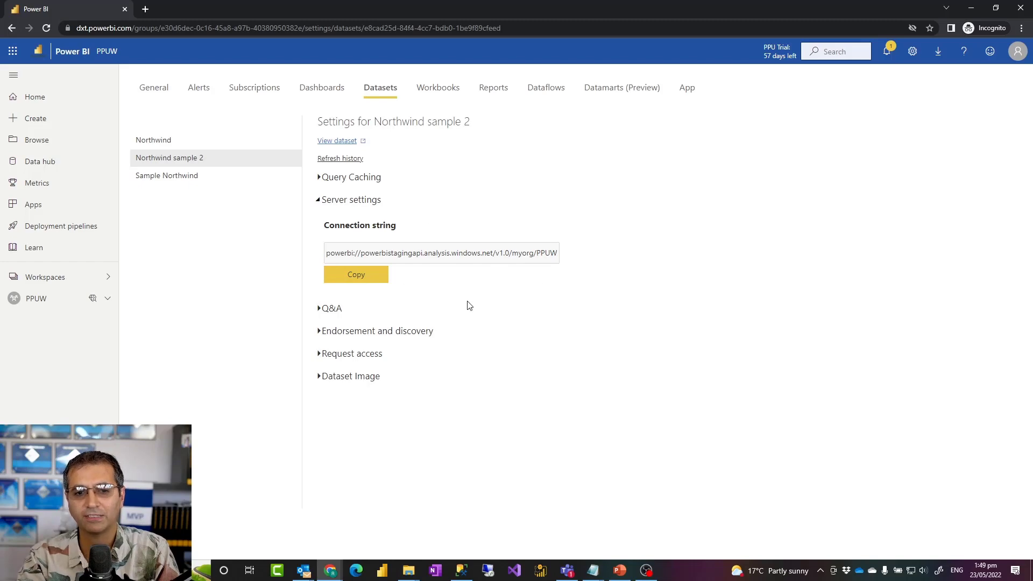
click(461, 572)
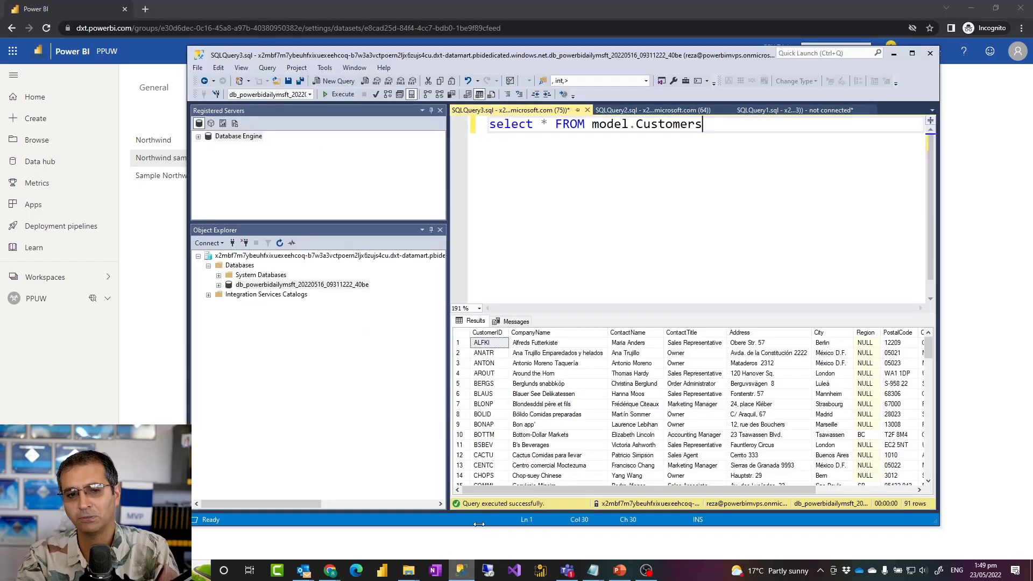
click(973, 185)
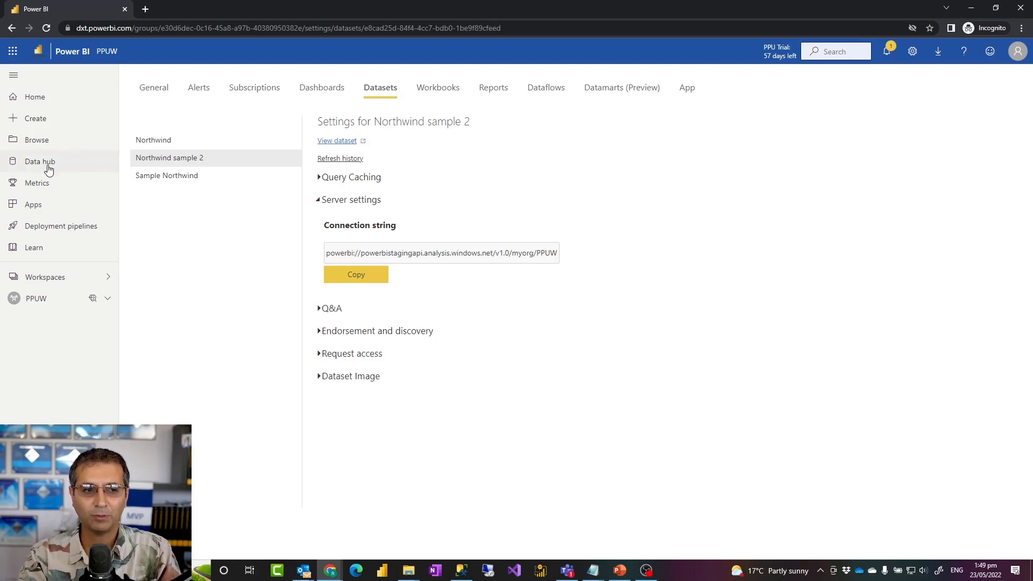
Open the Northwind sample 2 datamart from the Data hub and choose Create a report > Start from scratch.
click(56, 300)
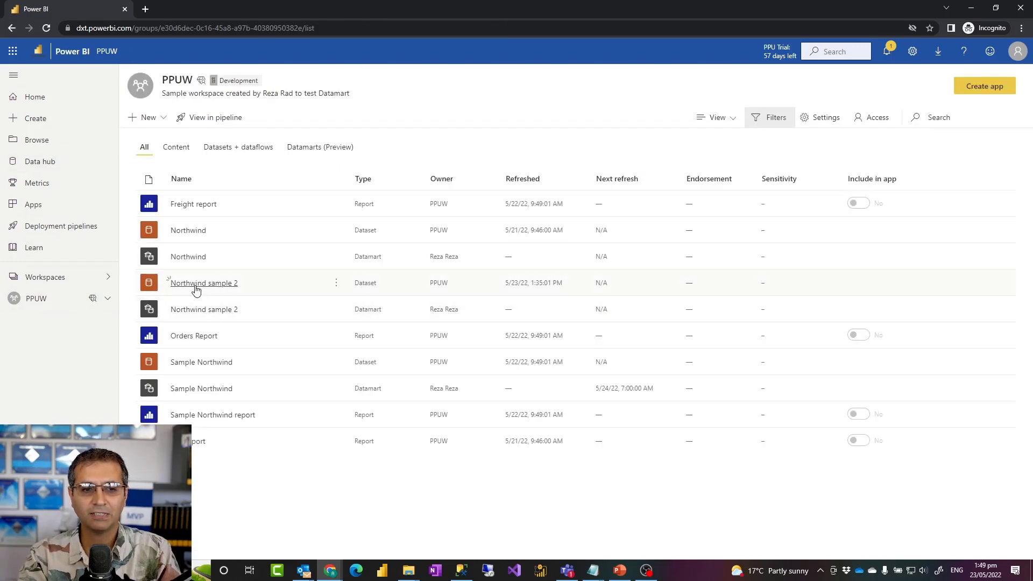
click(177, 314)
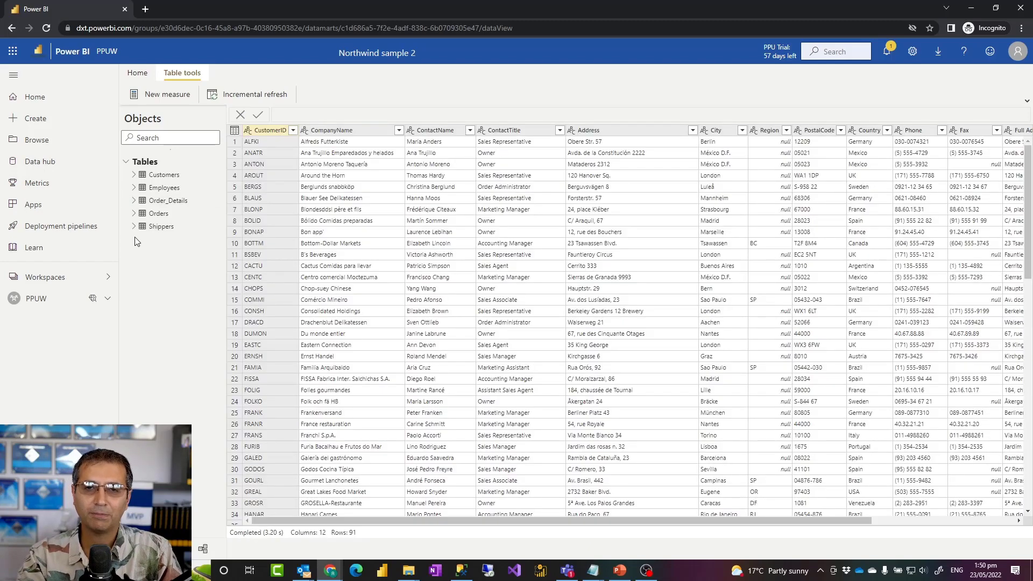
click(45, 167)
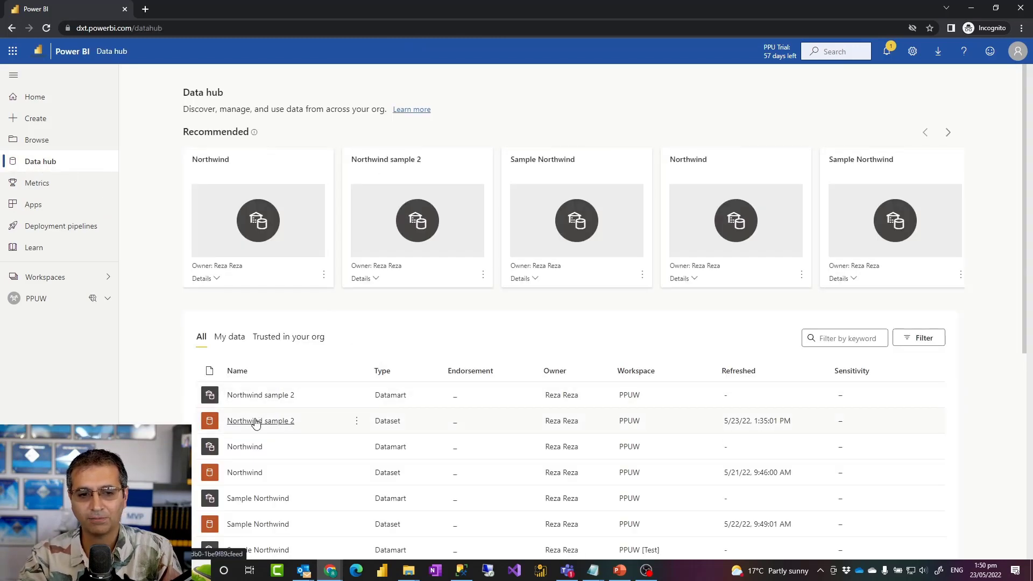
click(256, 401)
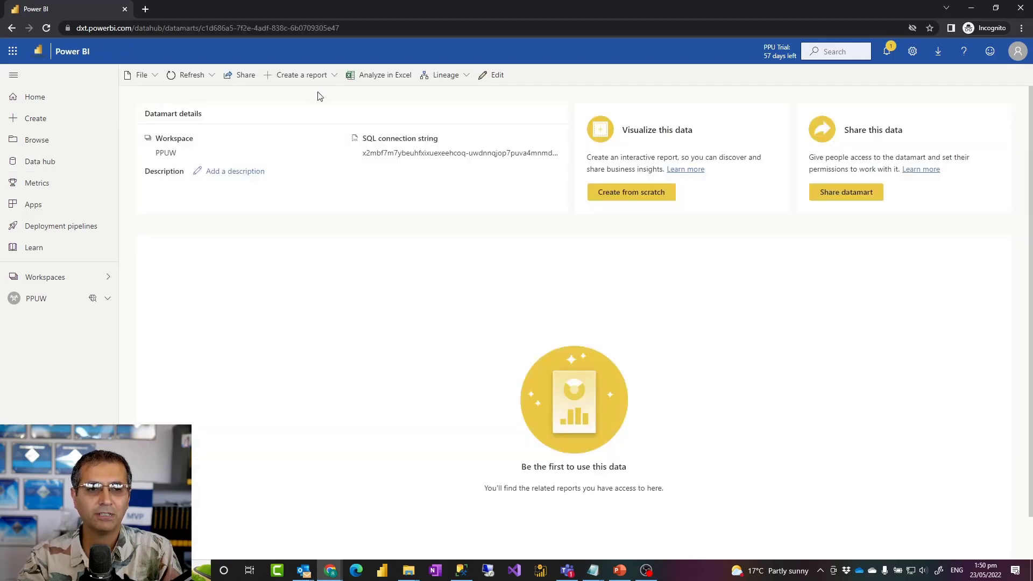
click(332, 78)
Start a new blank report and look through the Orders table's fields.
click(313, 103)
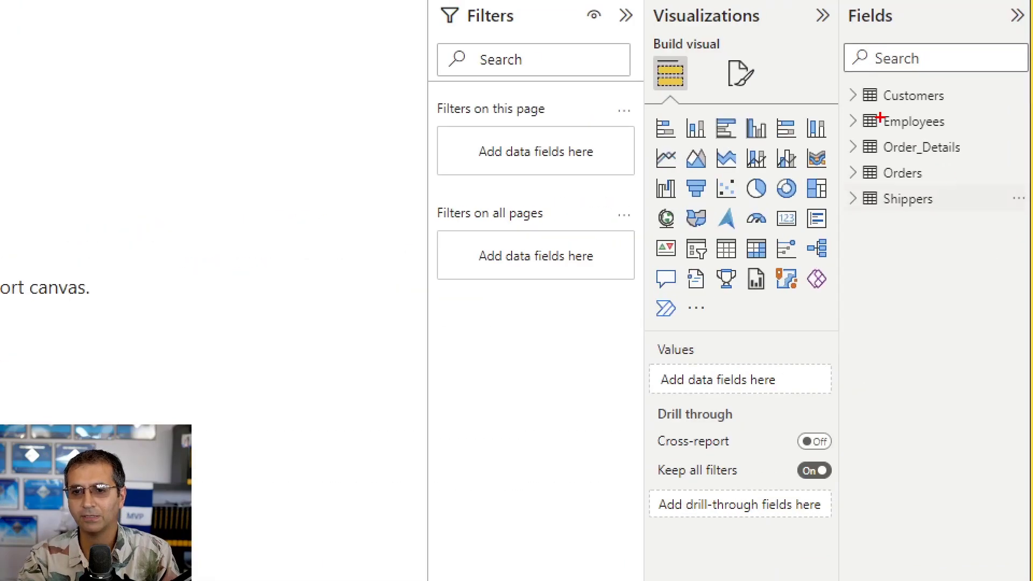
drag(838, 68, 1014, 289)
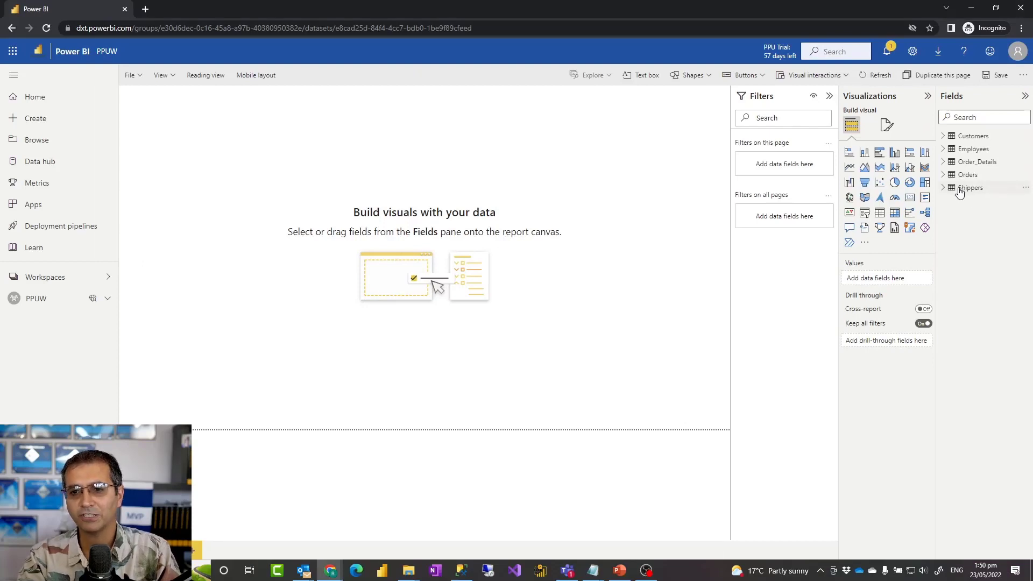
click(944, 175)
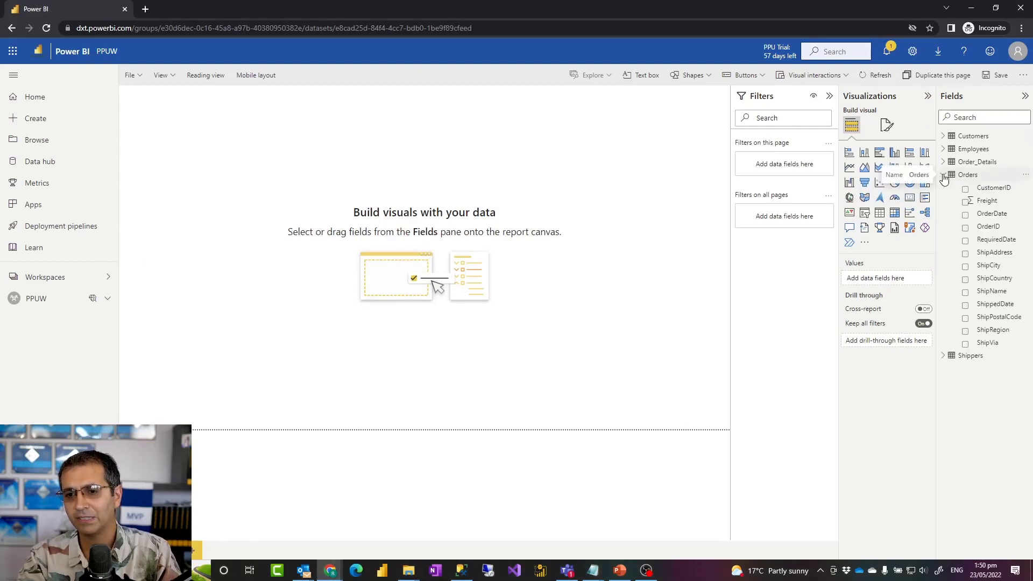
click(943, 176)
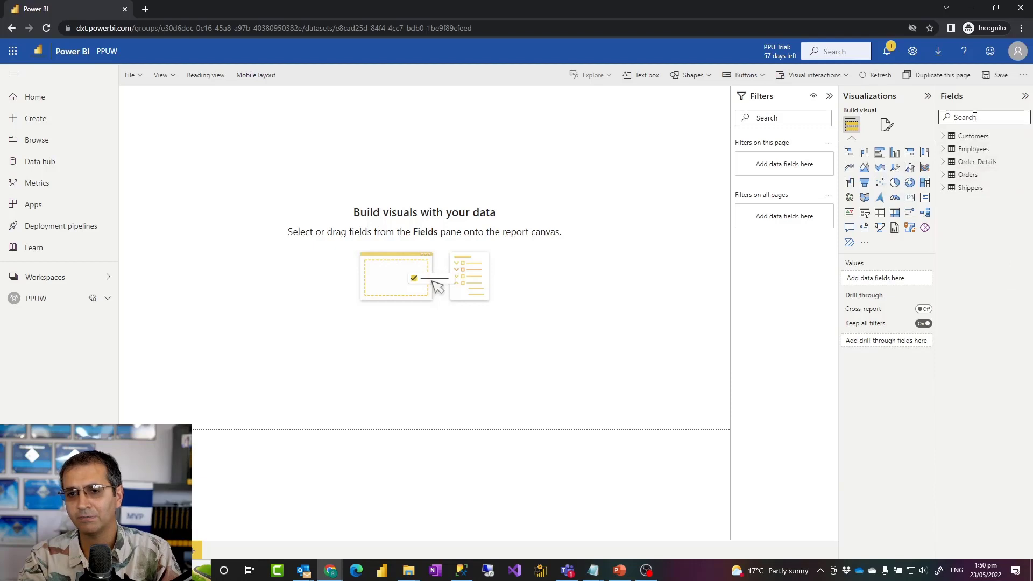
Chart Freight YTD, found by searching 'fr', broken down by Customers Country.
text(fr)
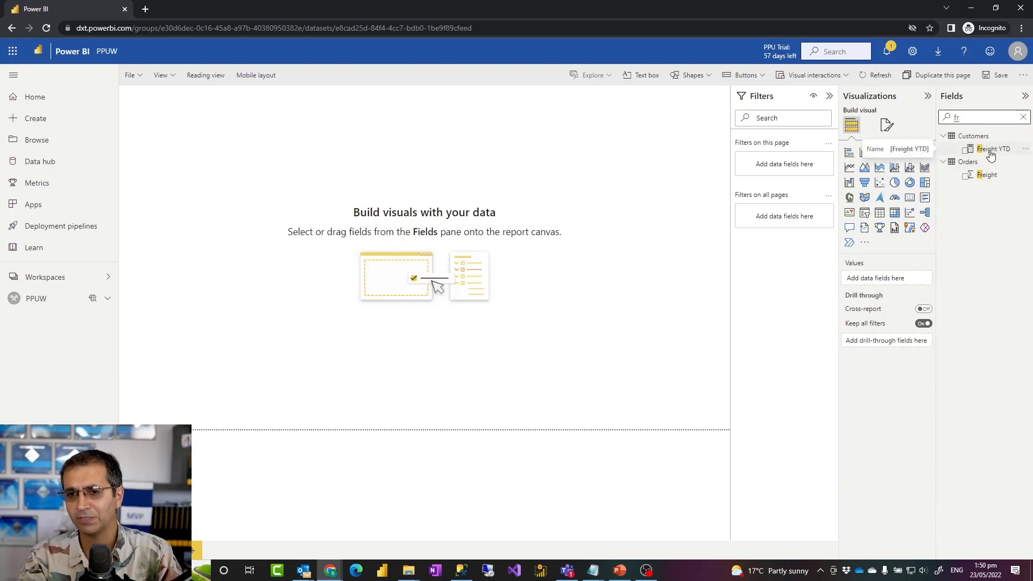
drag(991, 155, 297, 202)
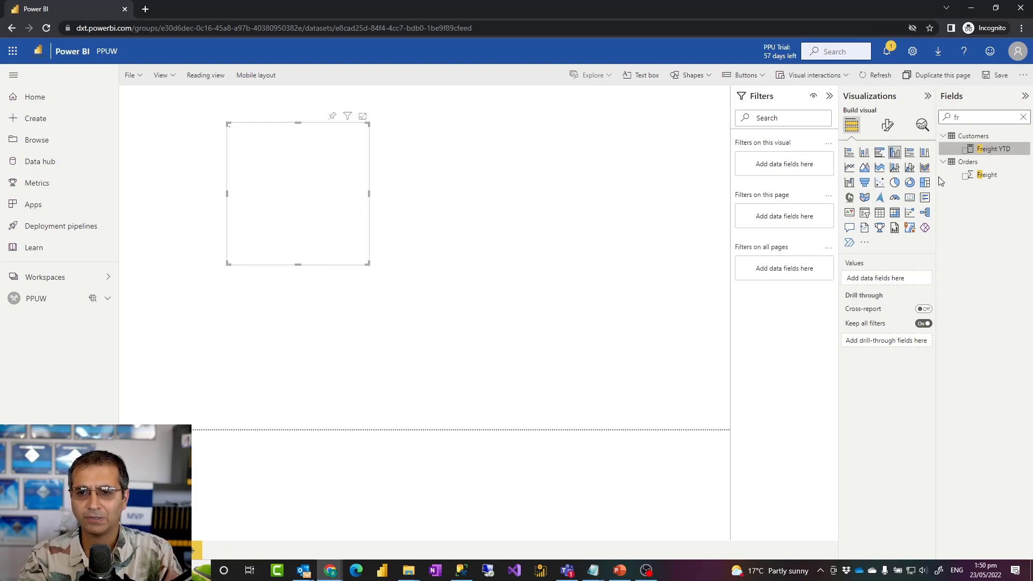
click(1024, 120)
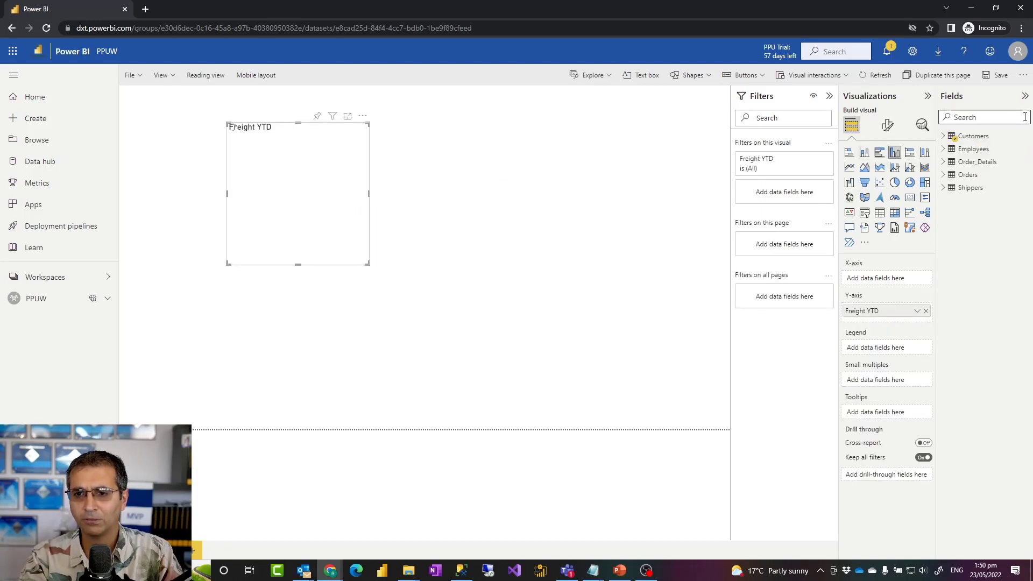
click(944, 137)
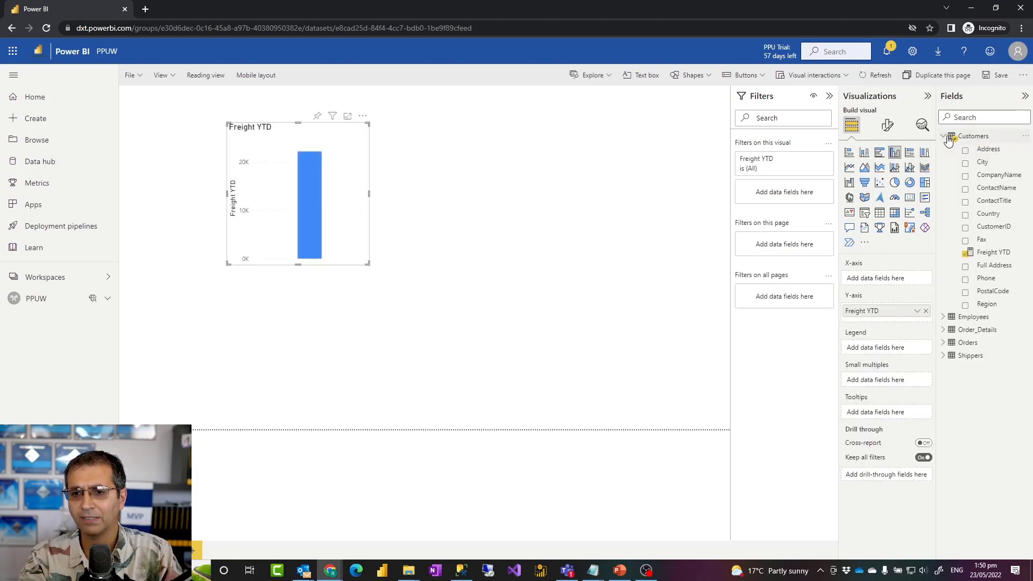
click(966, 217)
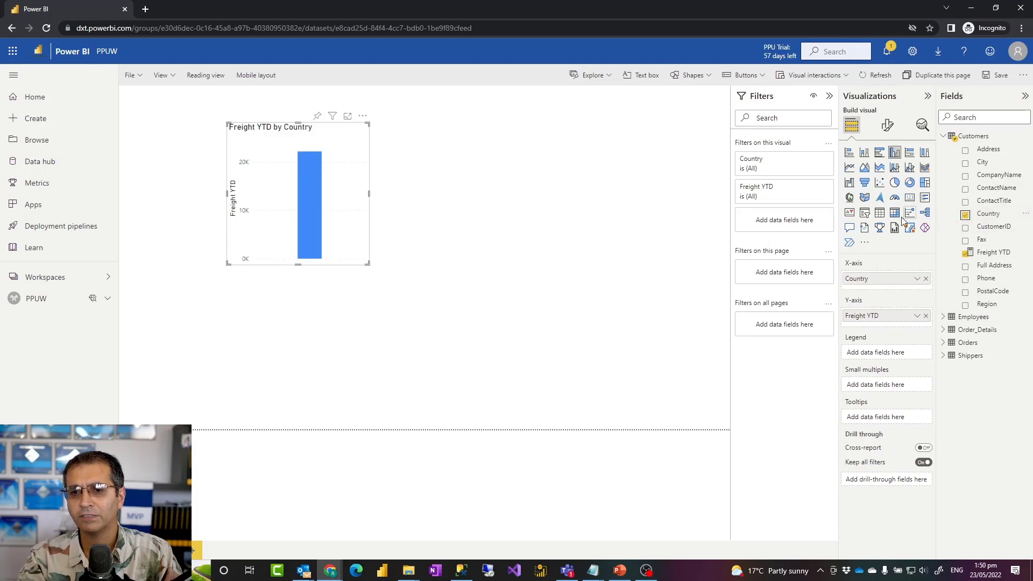
Turn the chart into a map, enlarge it and move it up and left.
click(850, 198)
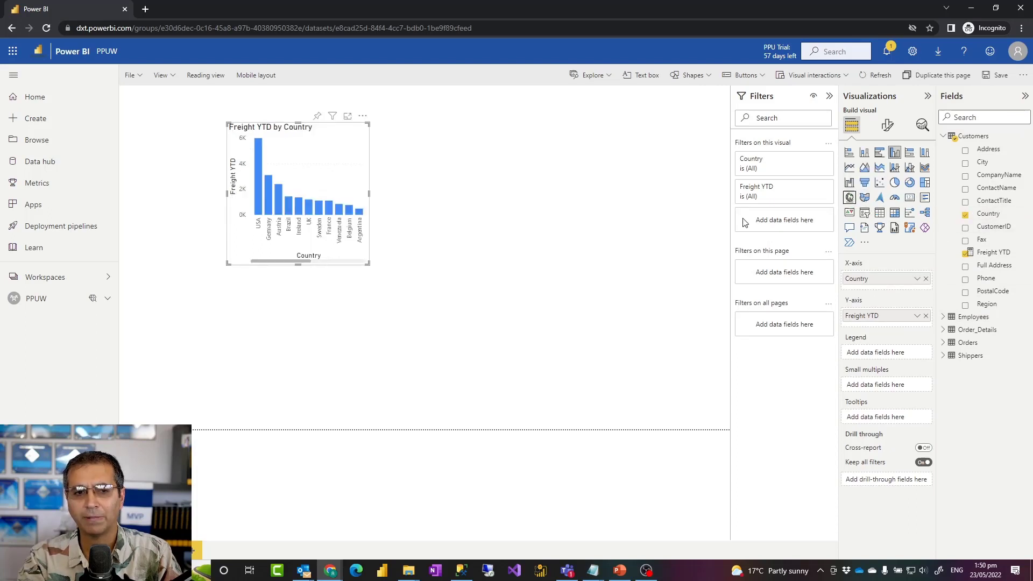
drag(361, 268, 697, 419)
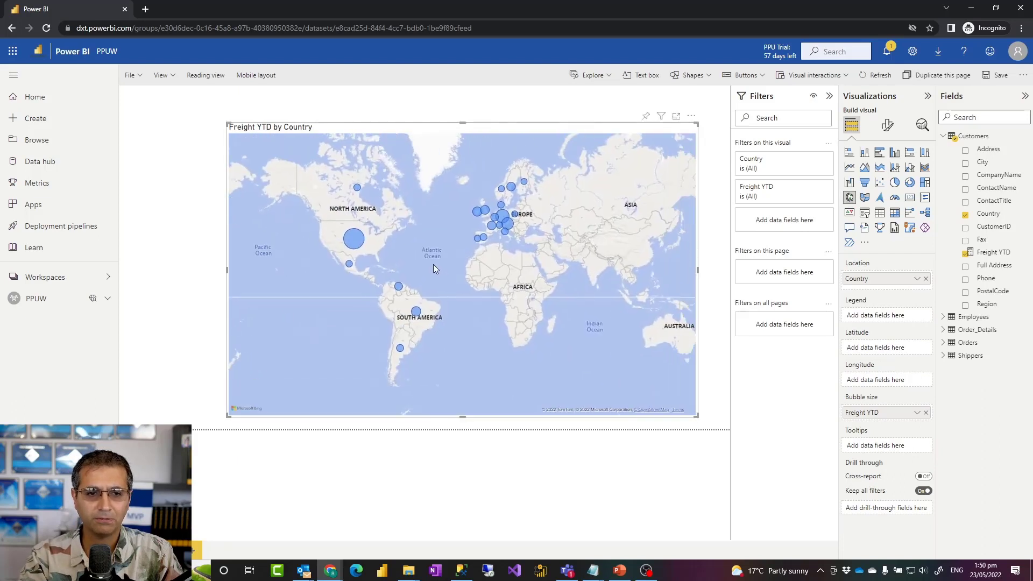
drag(439, 131, 385, 119)
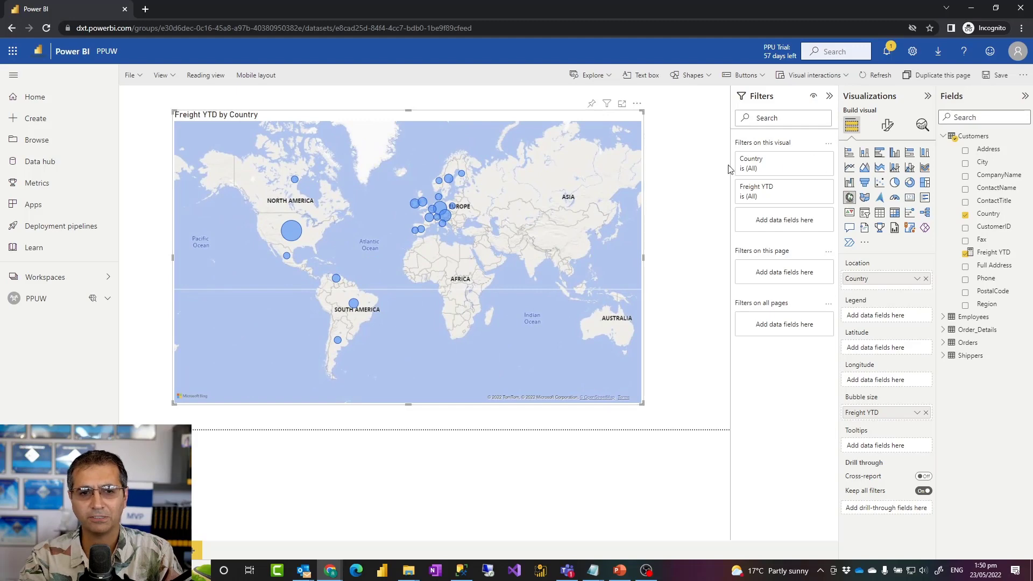
Save the report as 'sample report number 5' in the PPUW workspace.
click(1001, 76)
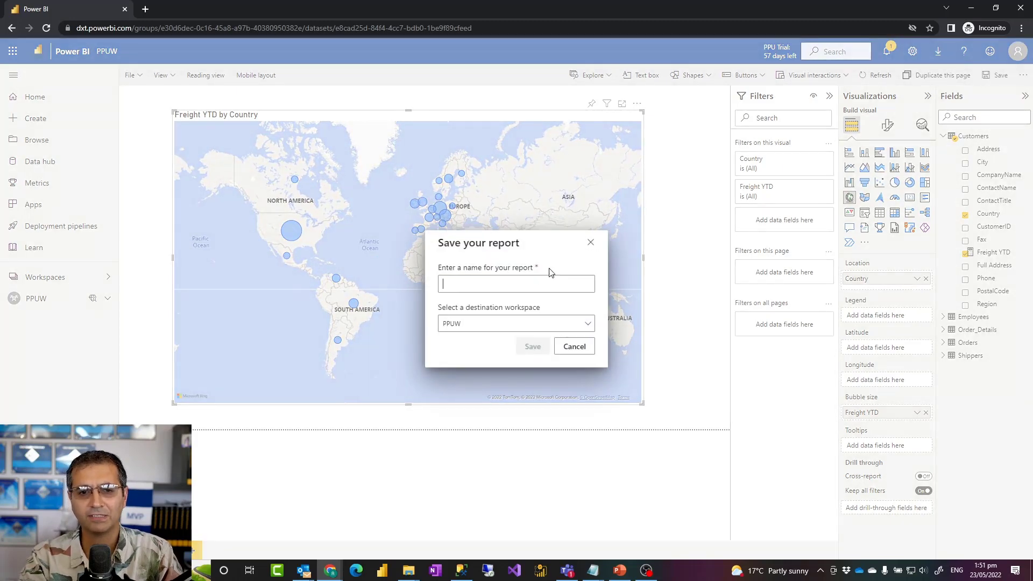
text(sample report number 5)
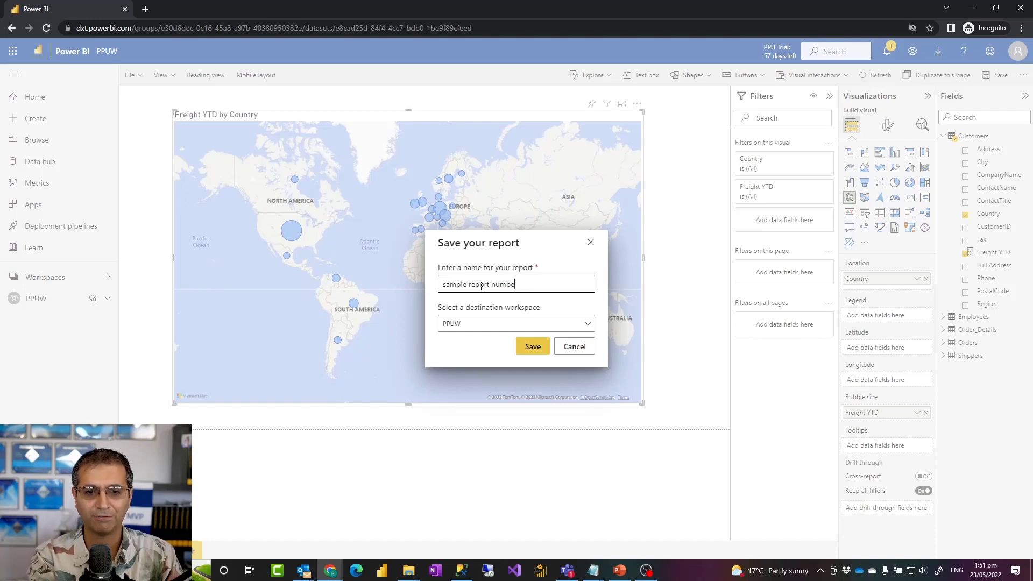
click(532, 349)
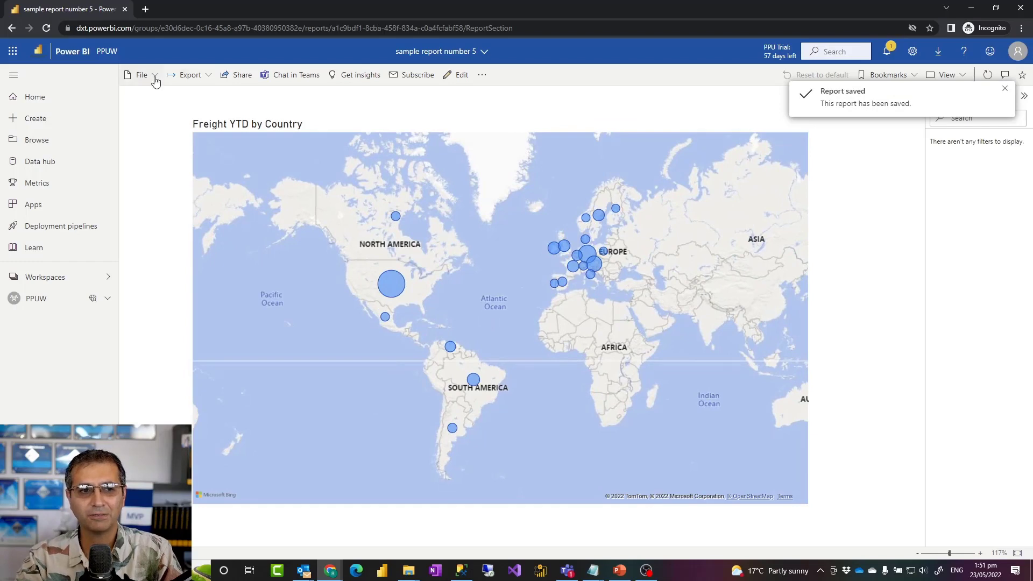
Download sample report number 5 as a .pbix file, then go to the Data hub.
click(154, 77)
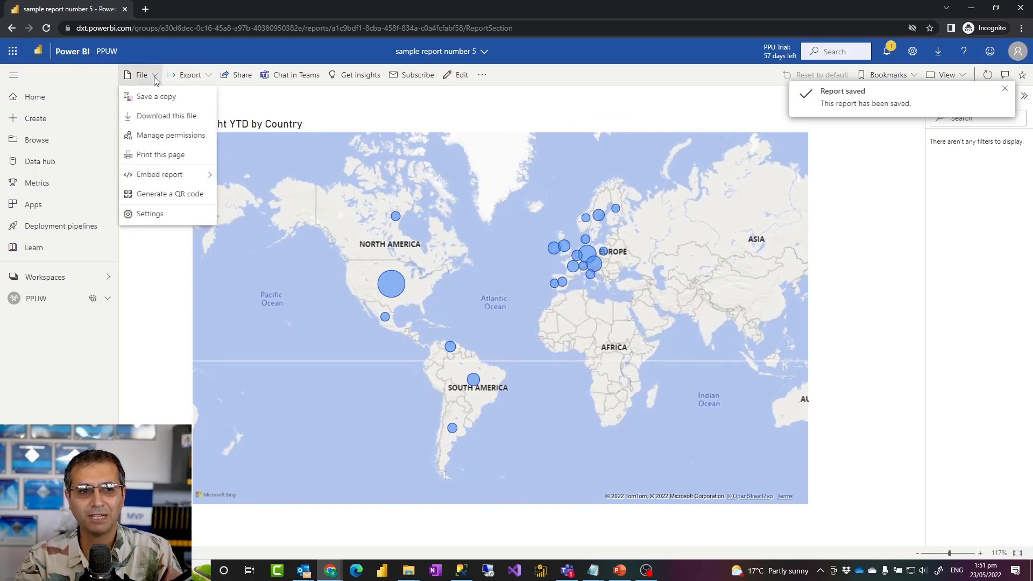
click(148, 117)
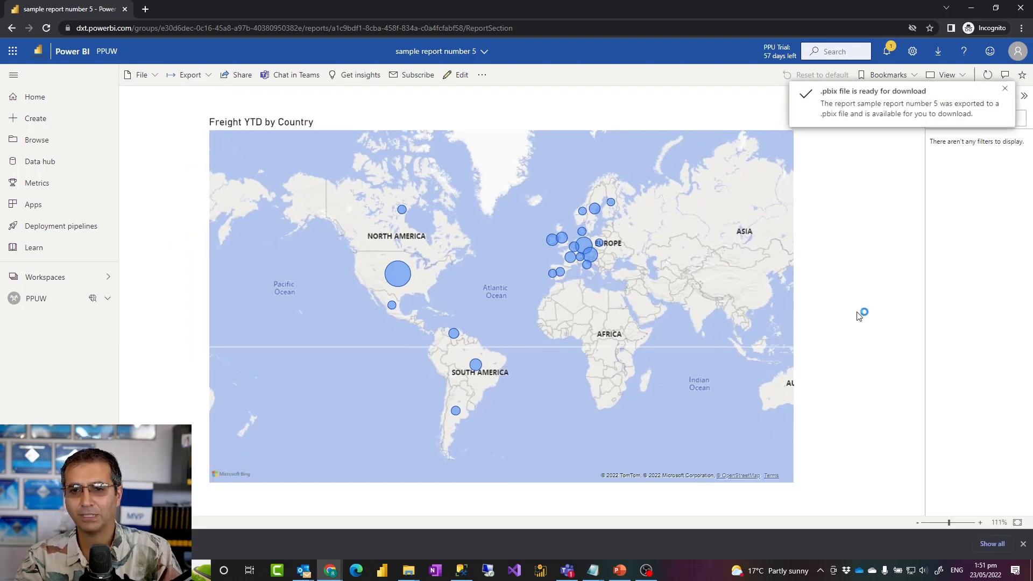
click(1006, 90)
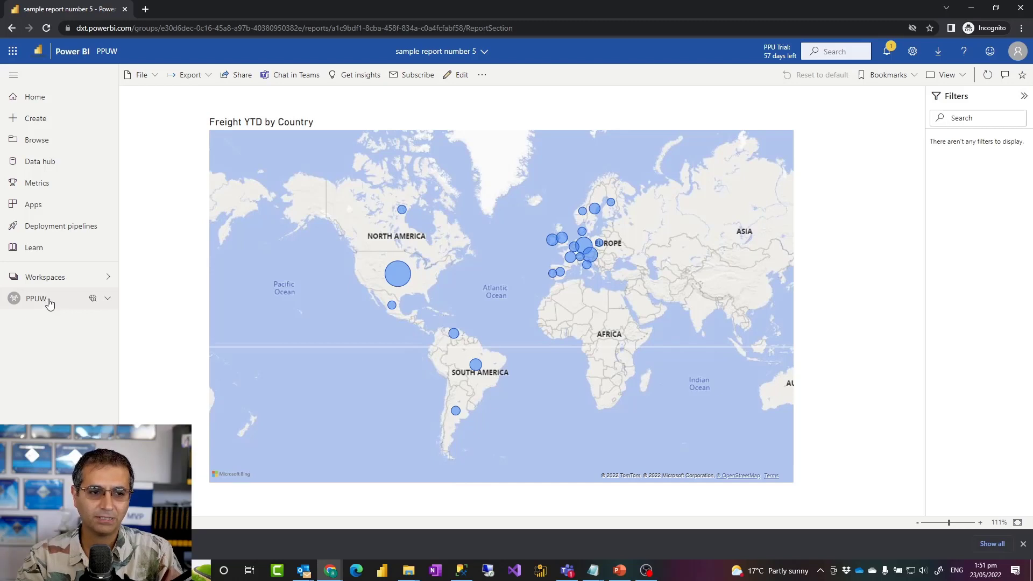
click(44, 166)
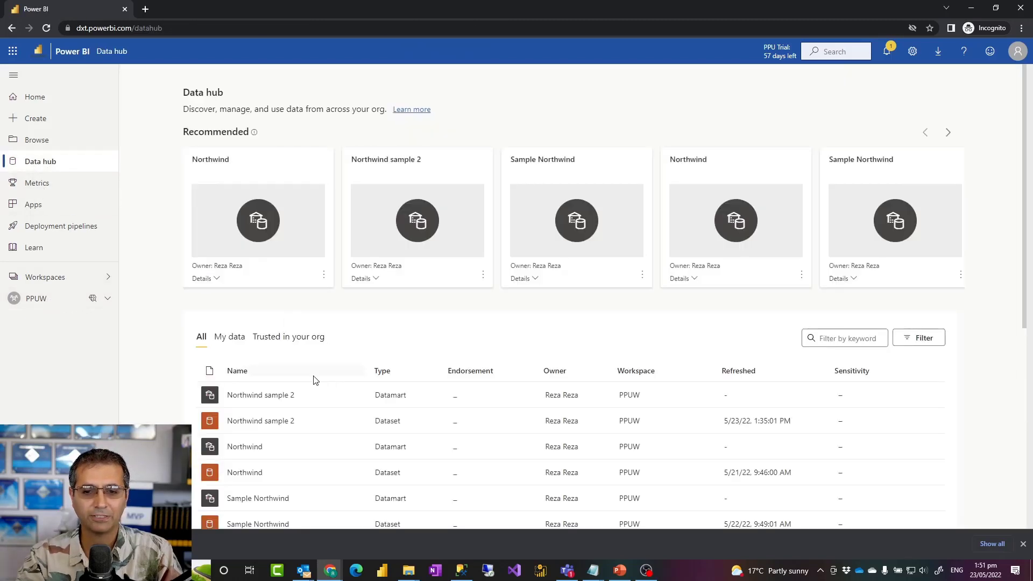
Open the lineage view of the Northwind sample 2 datamart from the Data hub.
scroll(315, 380, down, 1)
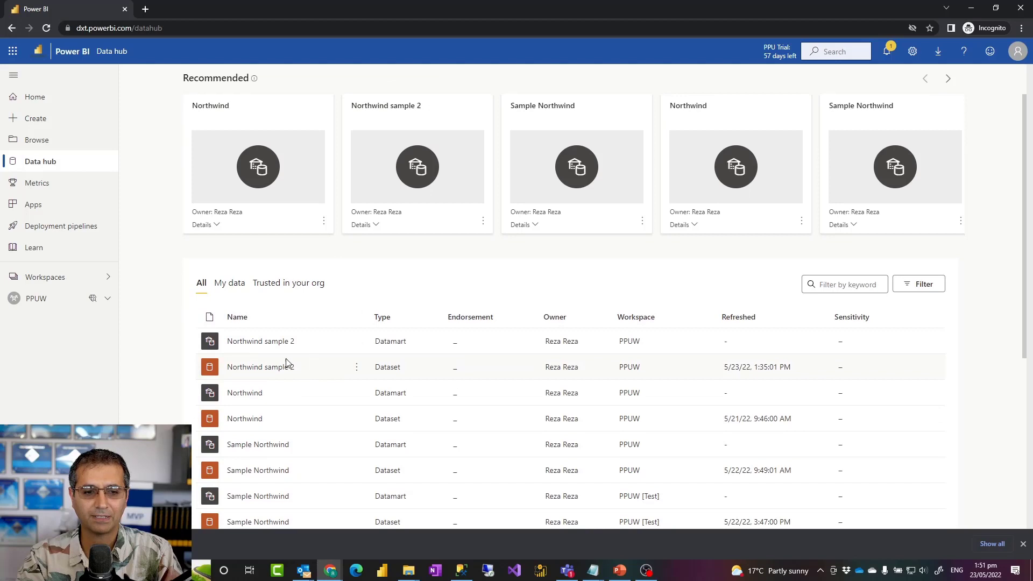
click(260, 343)
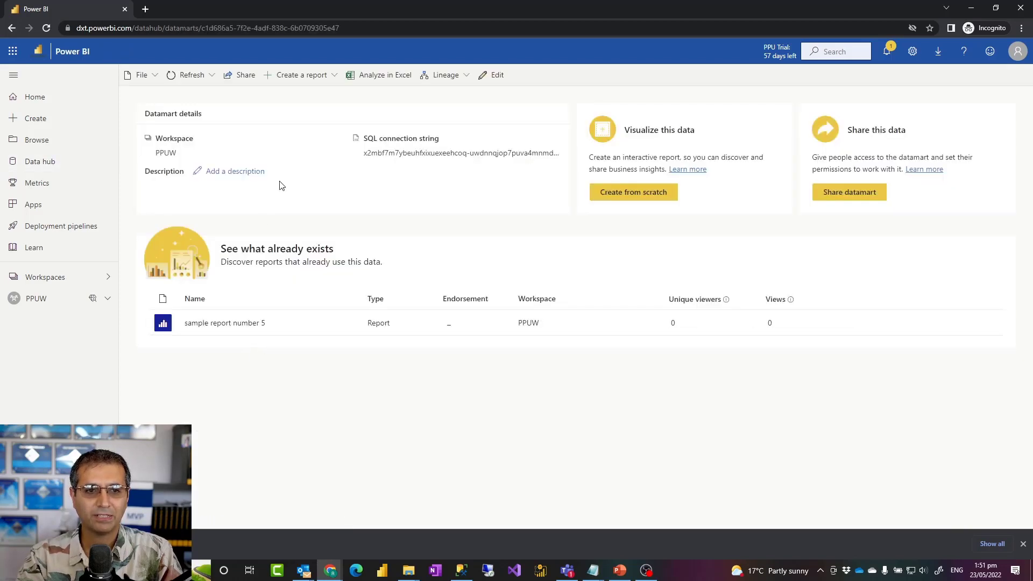
click(446, 76)
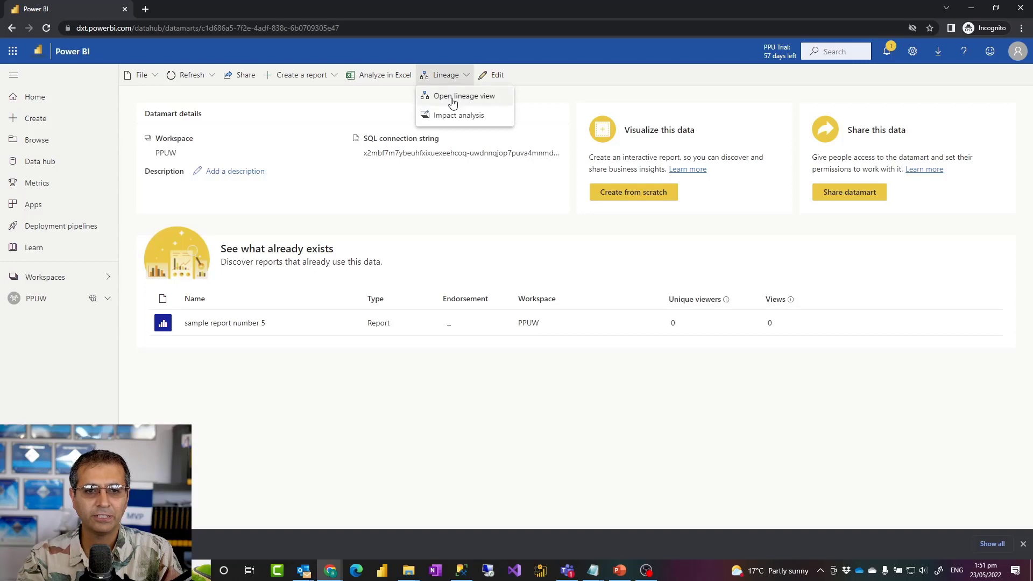
click(452, 100)
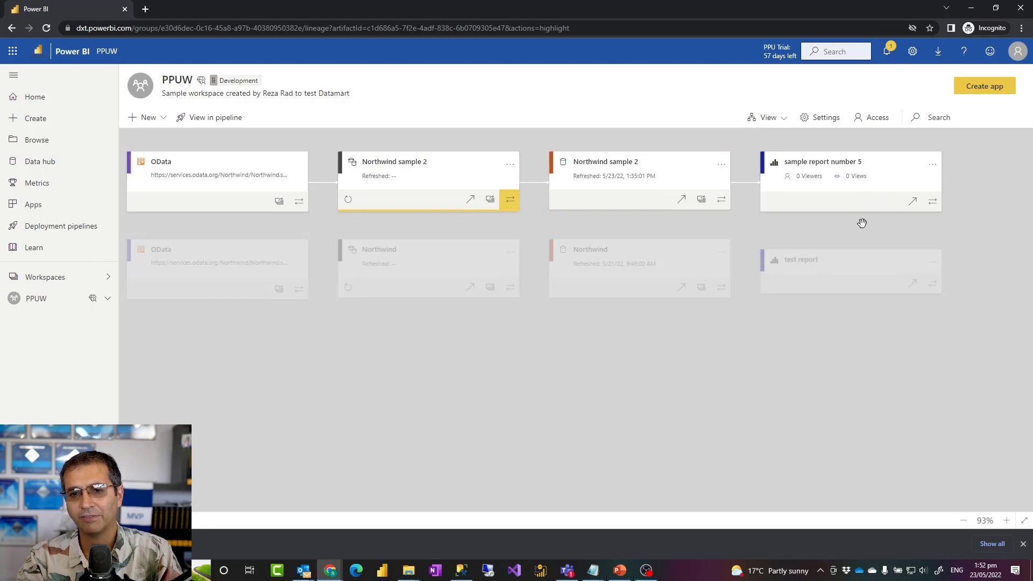
Clear the lineage highlight and review details of the Sample Northwind datamart and report.
scroll(861, 224, up, 5)
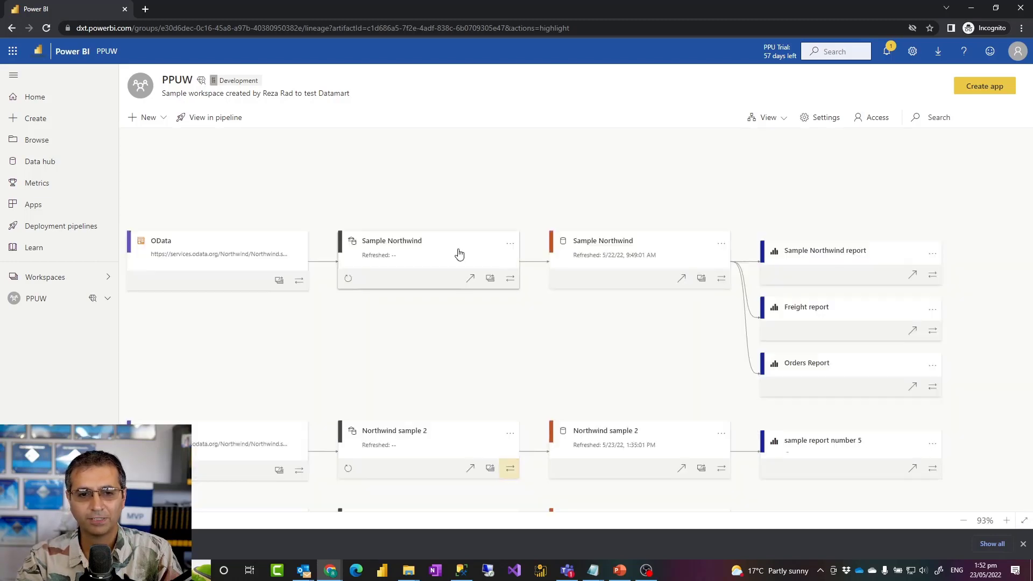
click(464, 248)
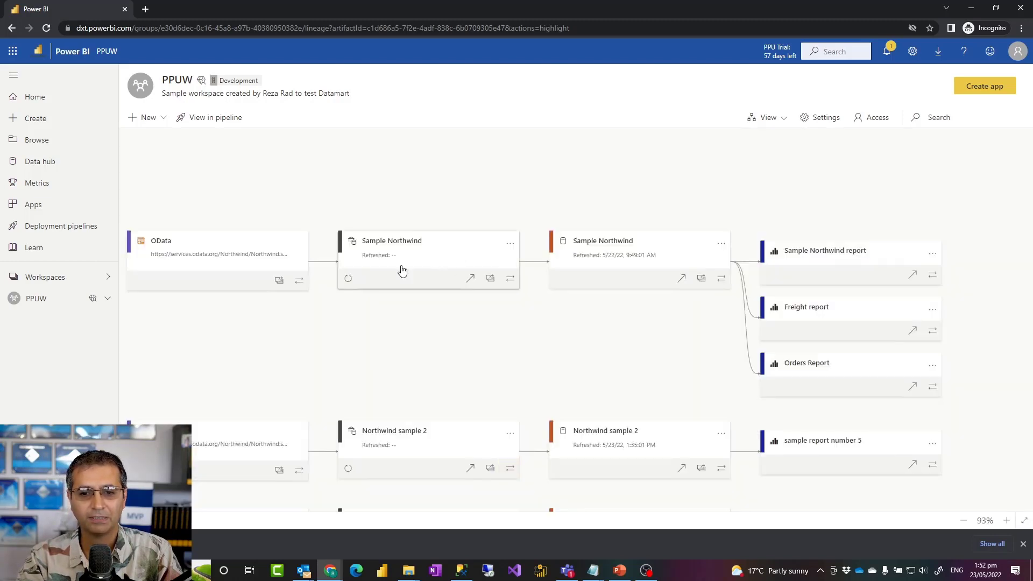
click(410, 249)
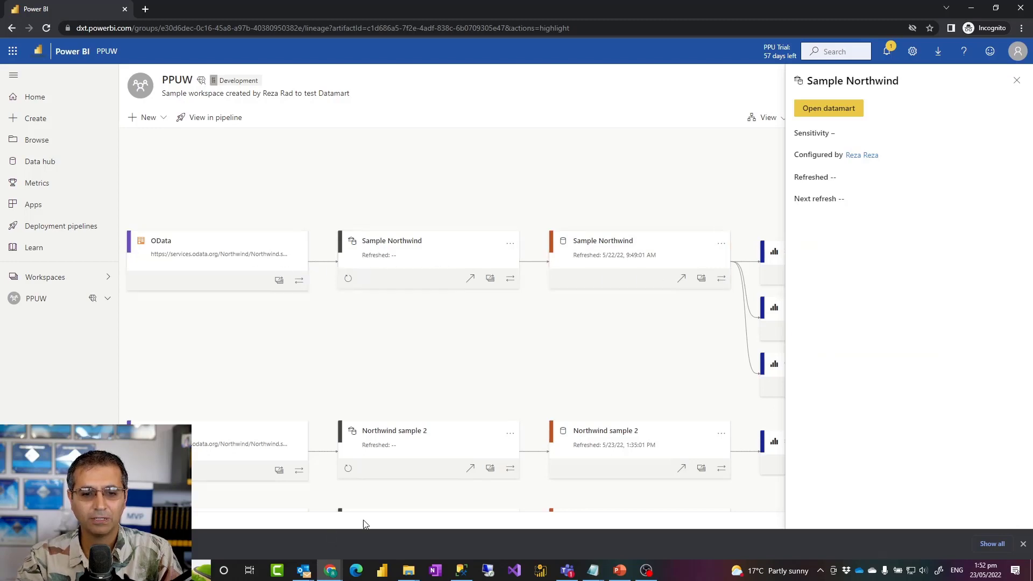
click(775, 267)
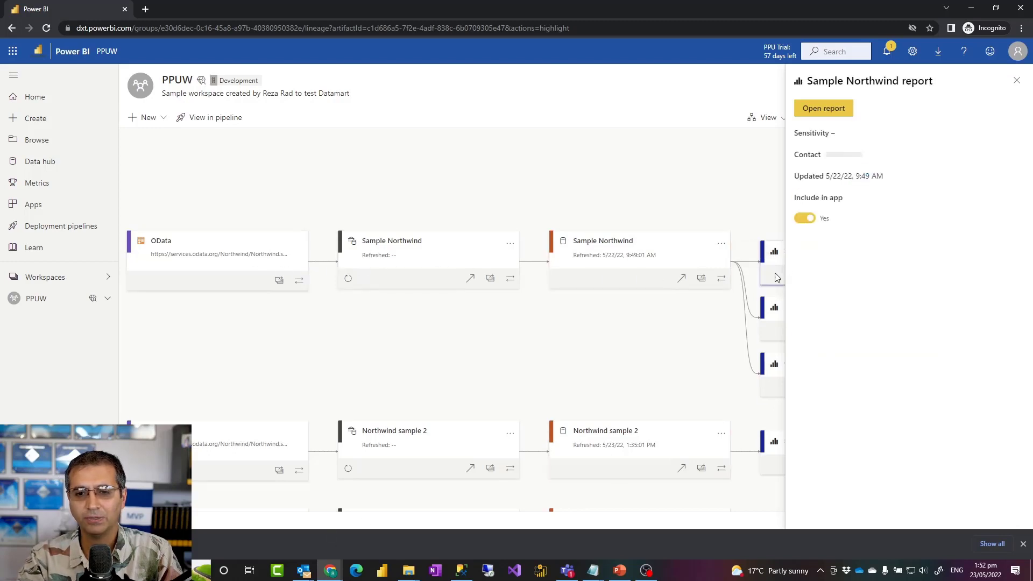
click(1017, 80)
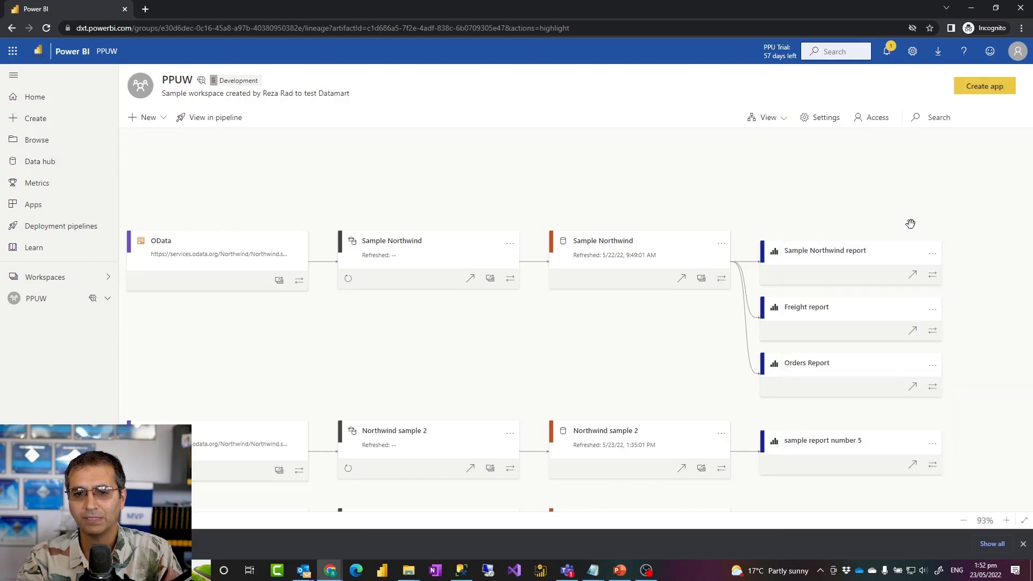